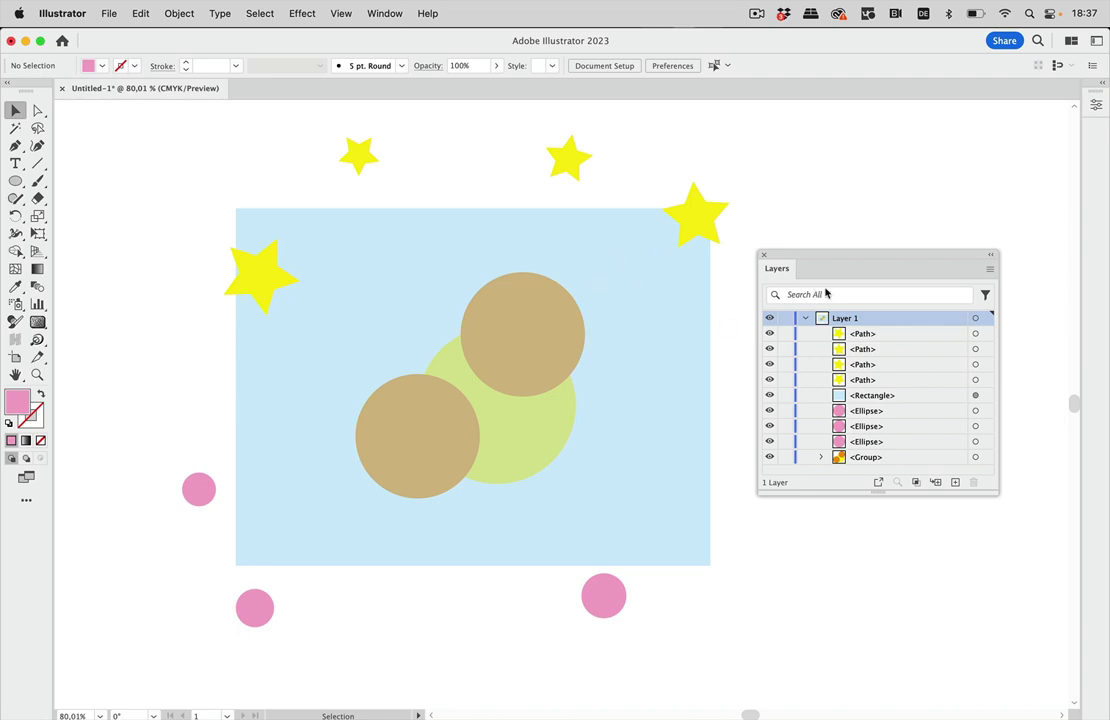
Check the rectangle, group and ellipse rows in the Layers panel, then lock the blue rectangle.
click(912, 397)
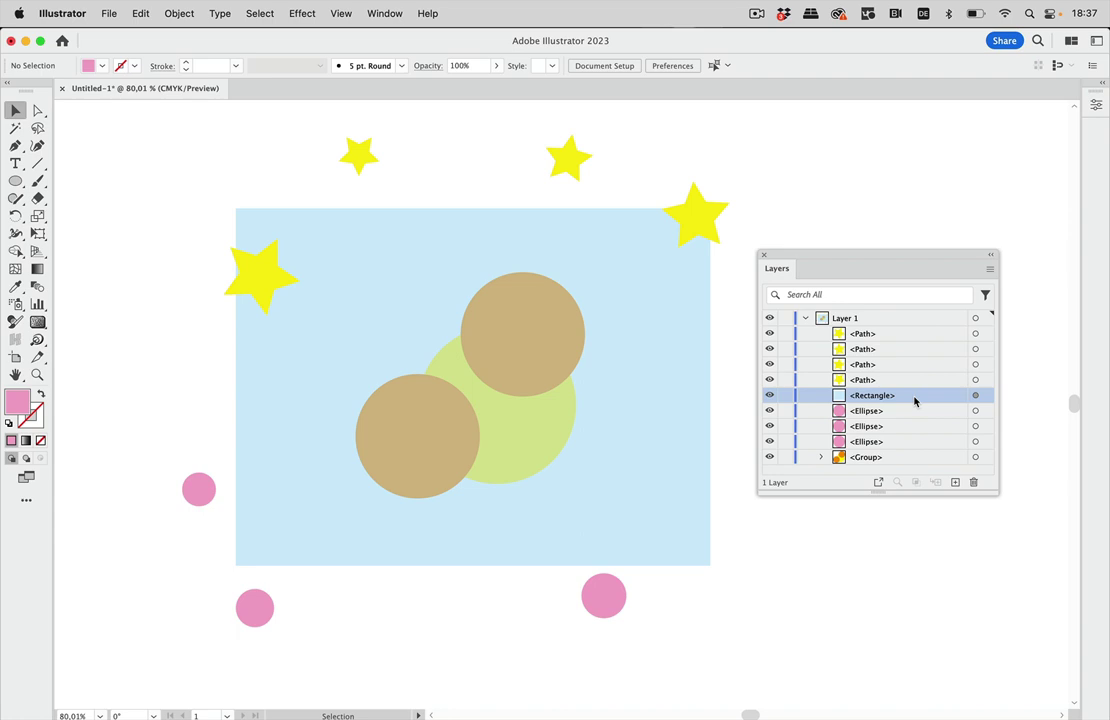
click(900, 459)
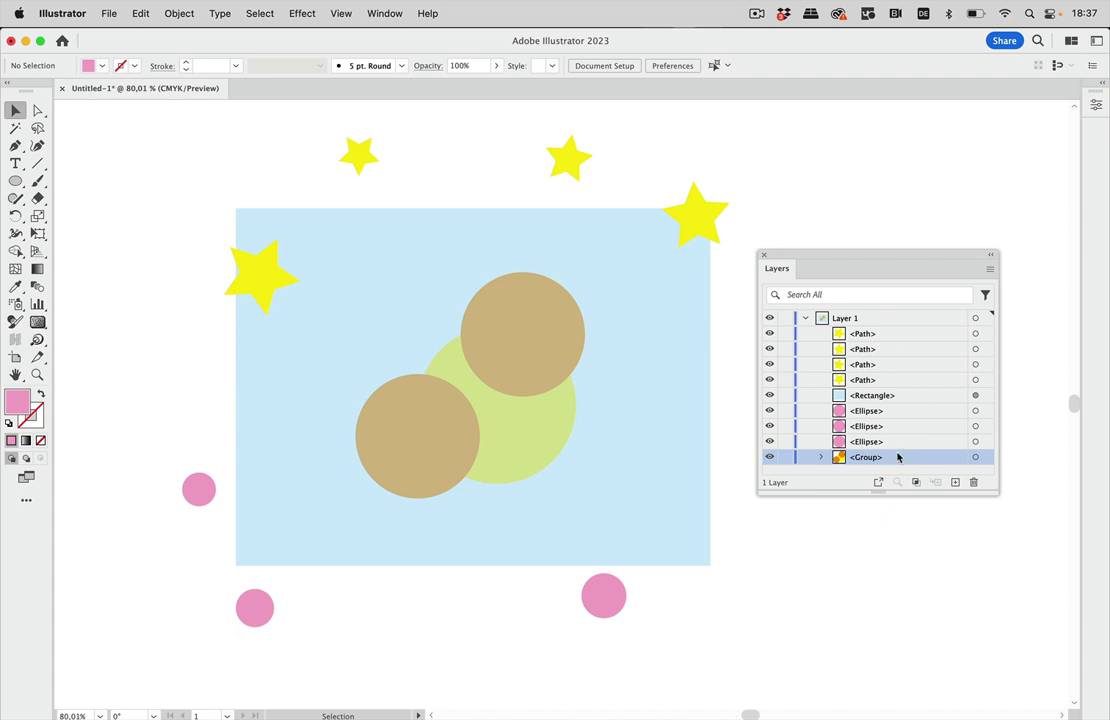
click(894, 442)
click(894, 426)
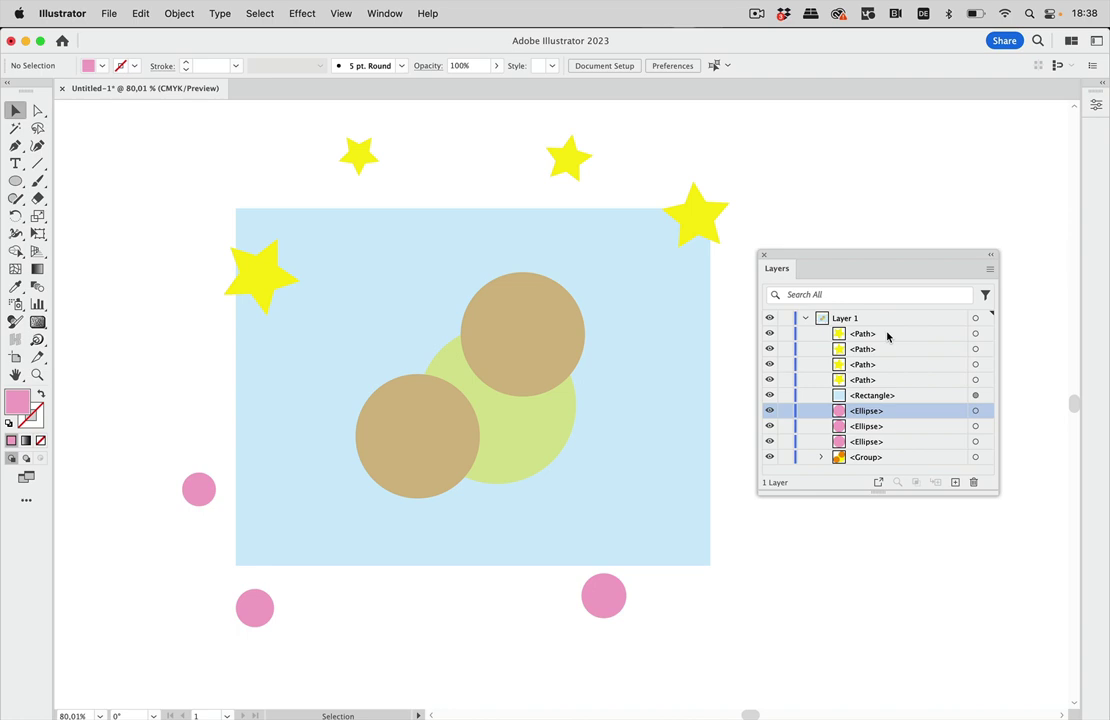
click(511, 383)
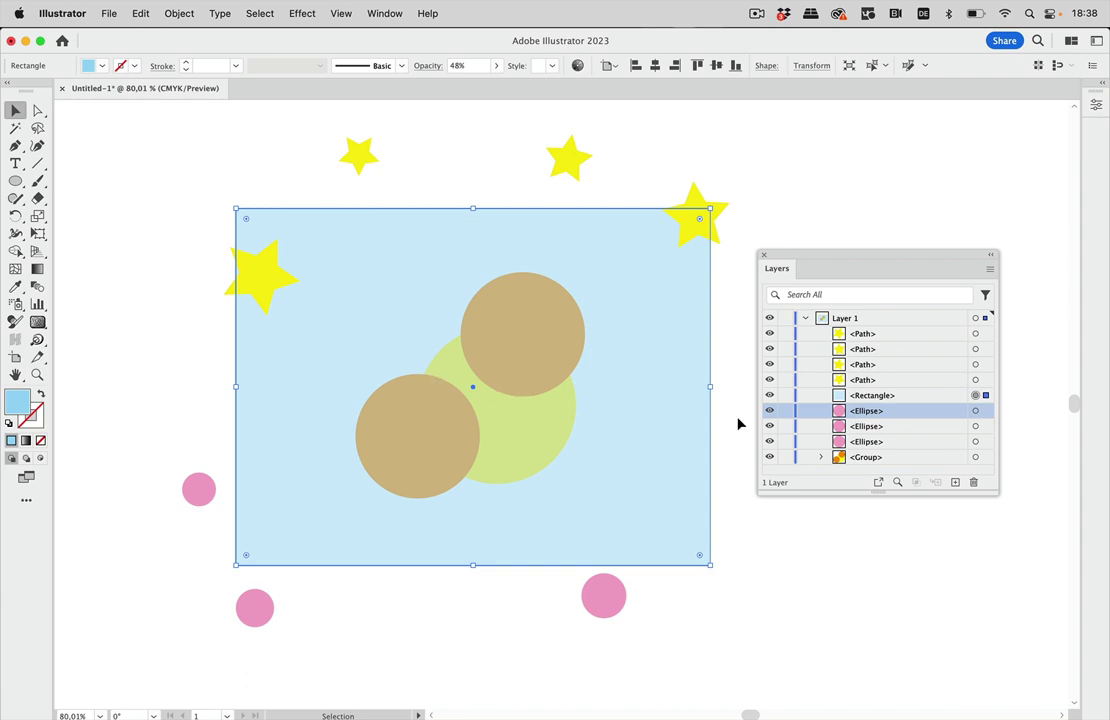
click(785, 395)
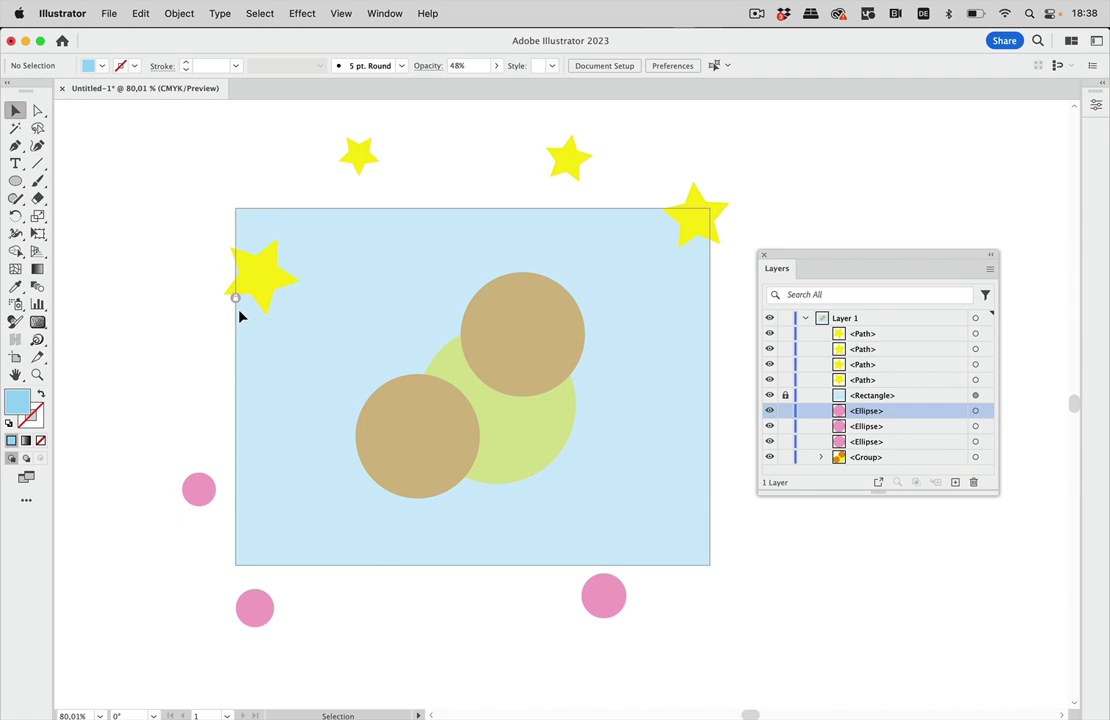
Turn off 'Select and Unlock objects on canvas' in Preferences, then unlock the blue rectangle's layer row.
key(super+k)
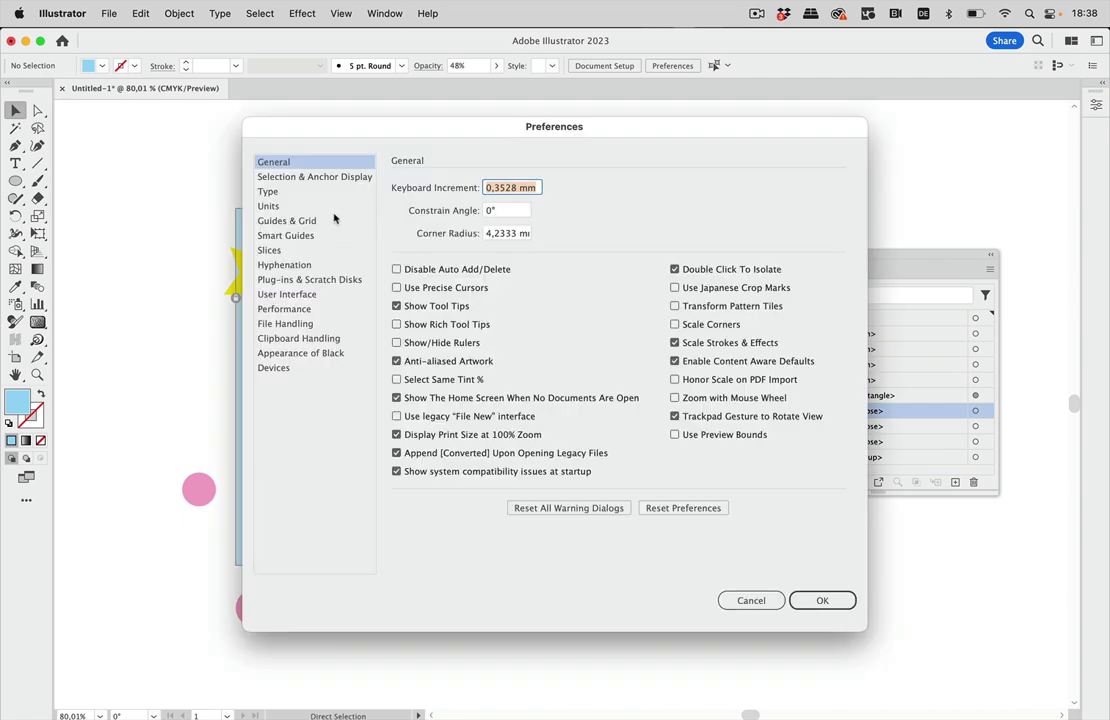
click(333, 177)
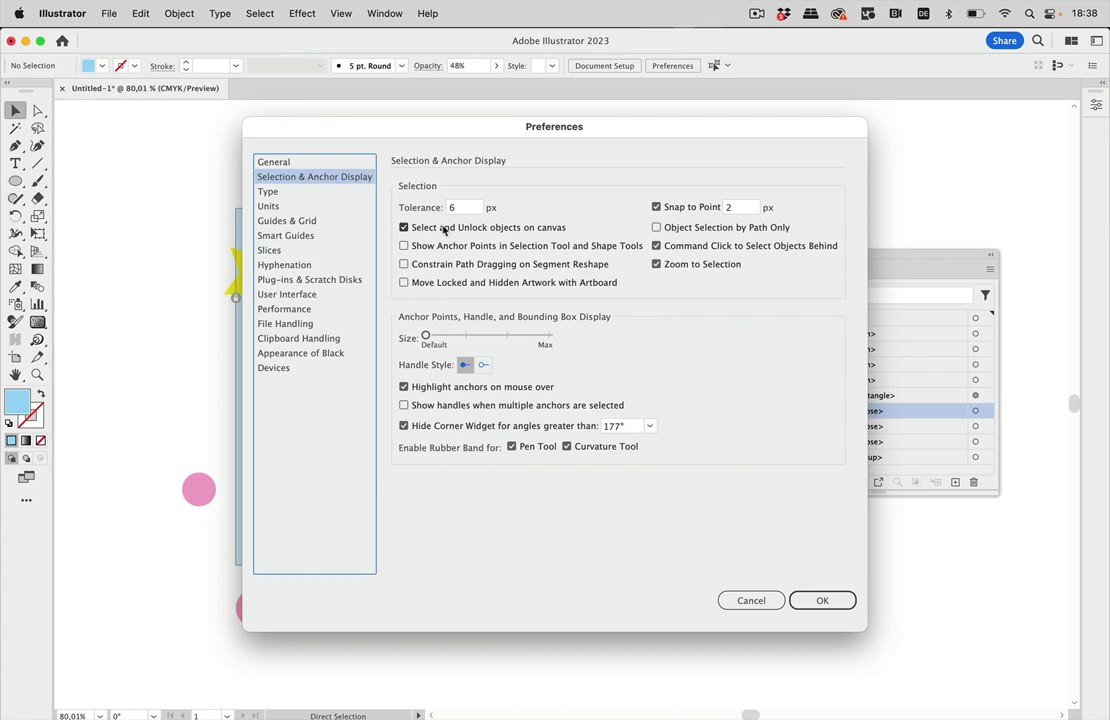
click(447, 229)
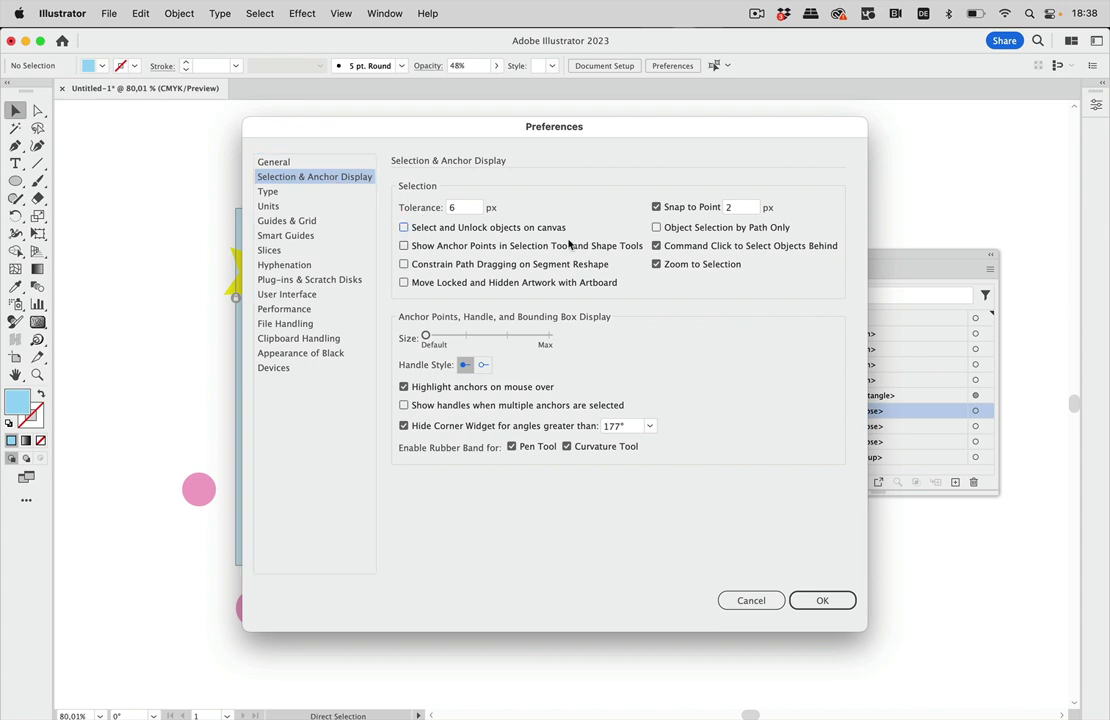
click(820, 601)
click(550, 354)
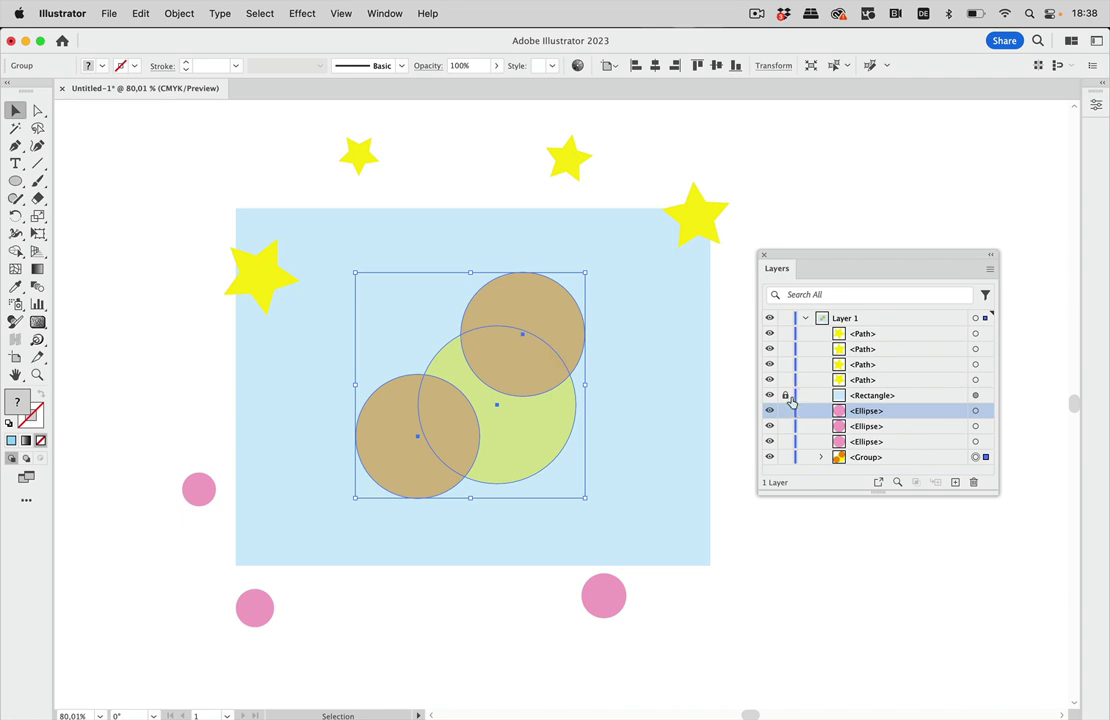
click(787, 398)
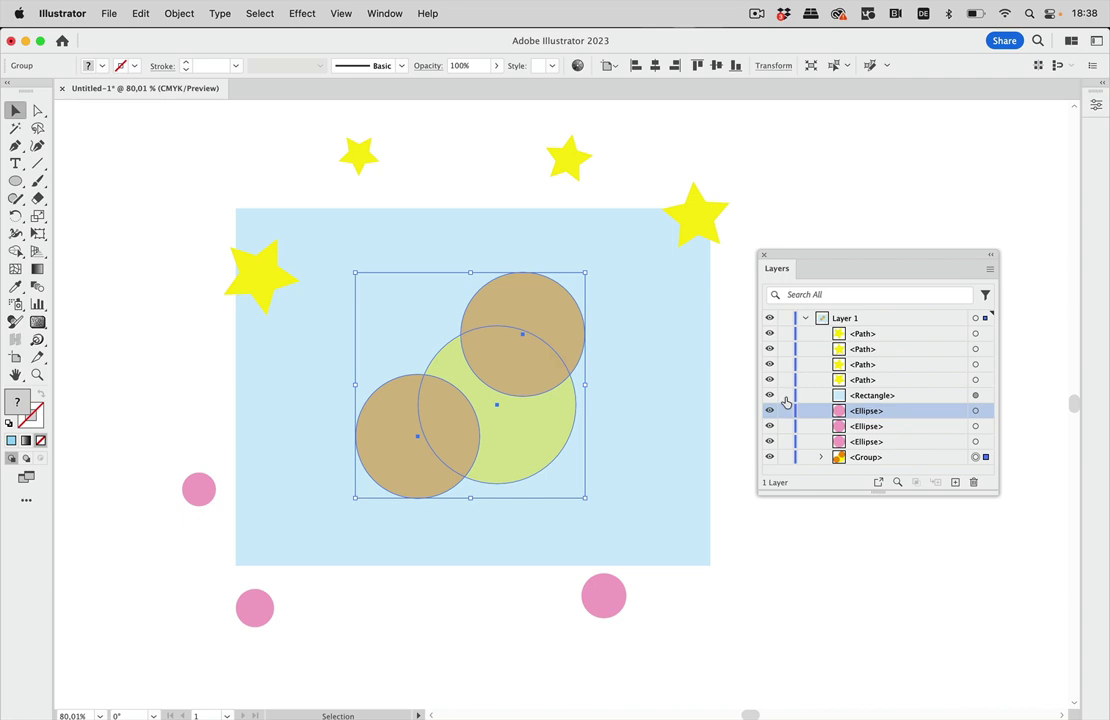
click(805, 196)
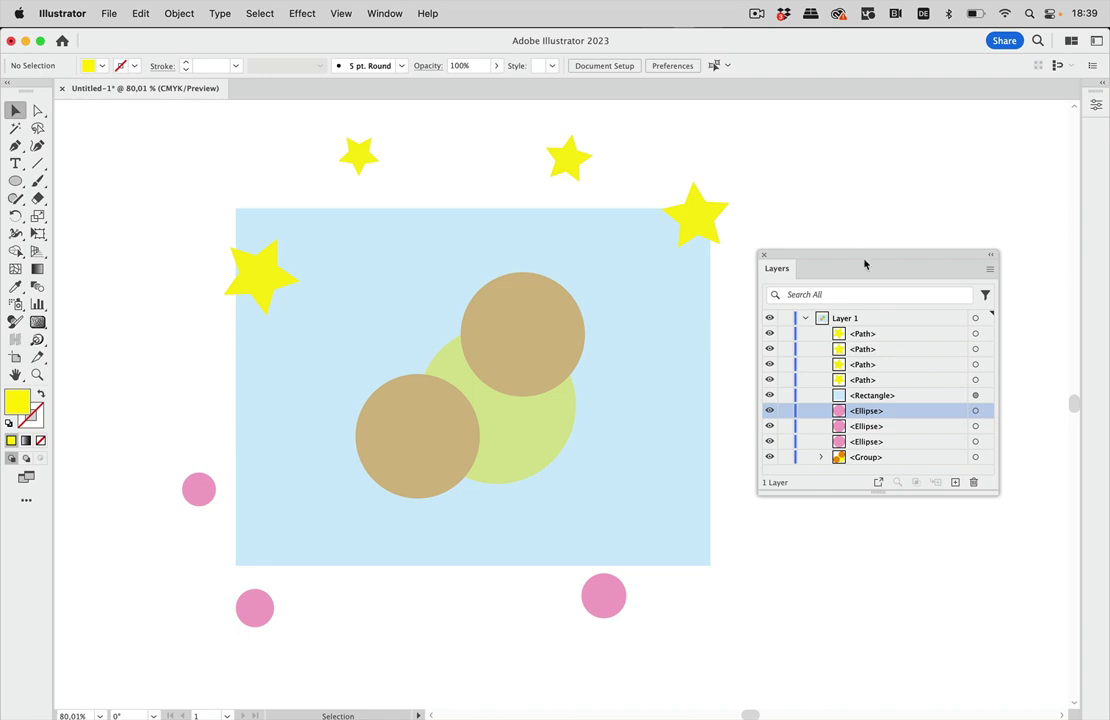
key(super+y)
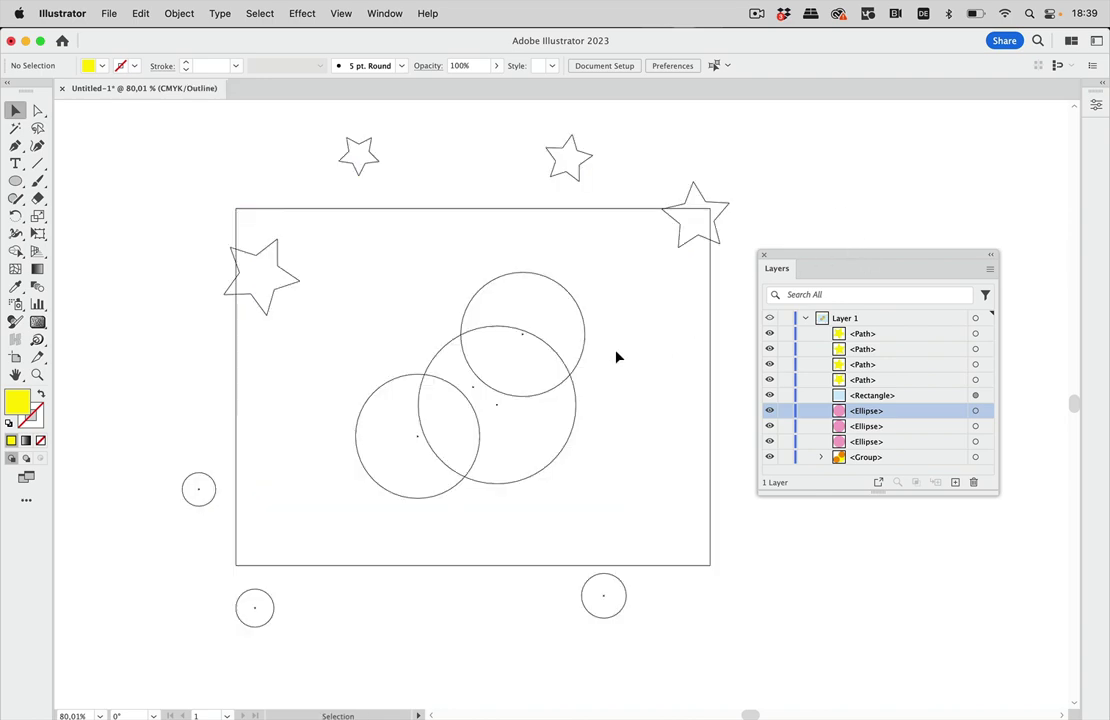
click(575, 380)
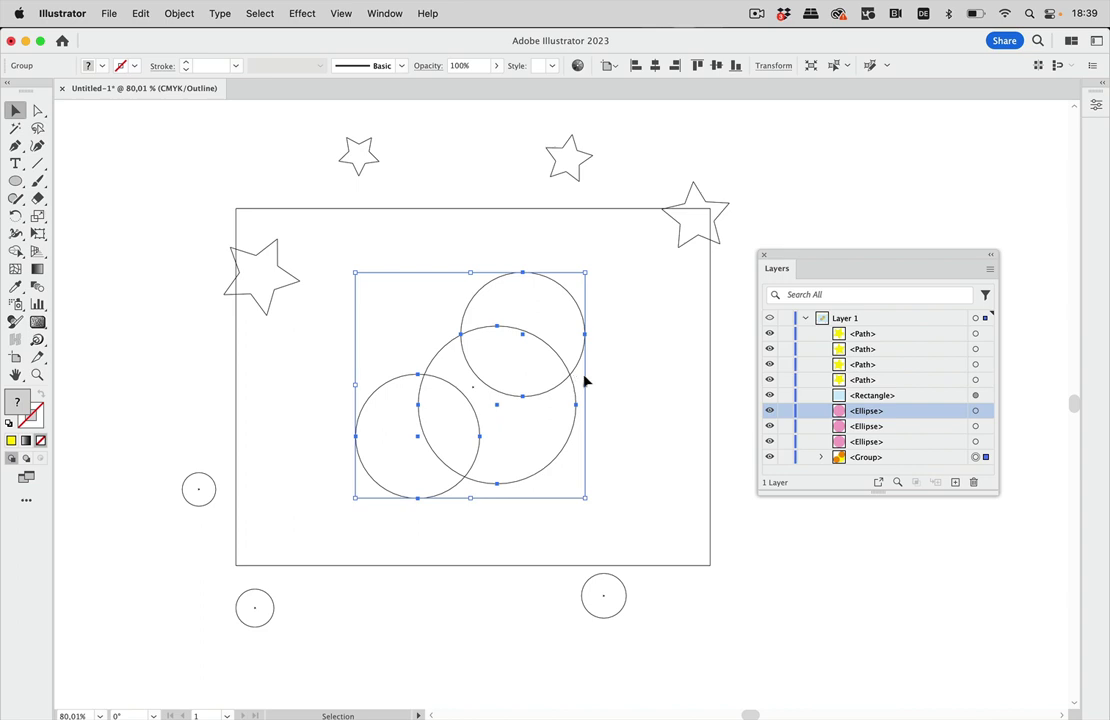
key(ctrl+y)
click(823, 179)
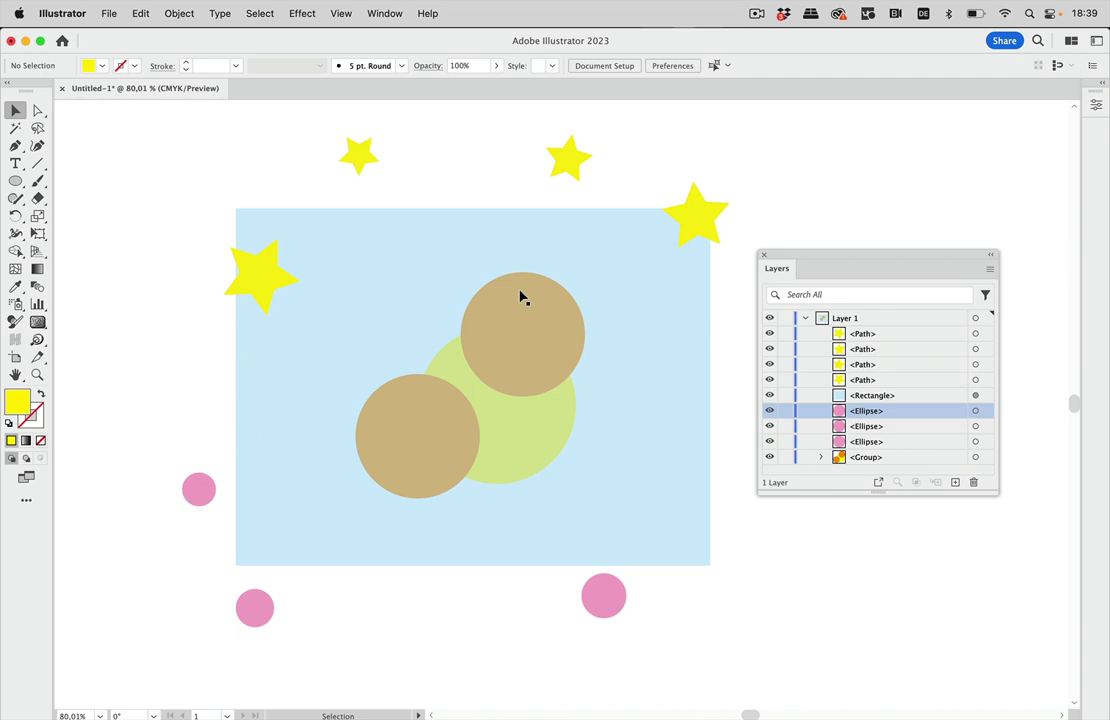
Enable Object Selection by Path Only, then test it by selecting and deselecting the circle group.
key(super+k)
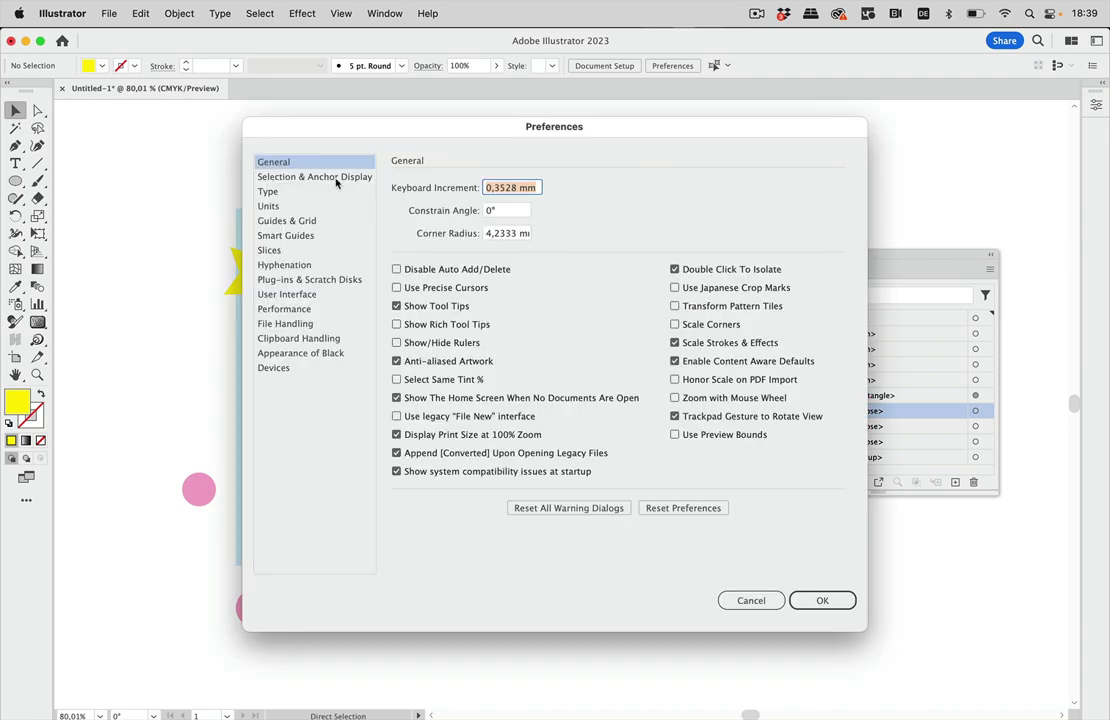
click(337, 178)
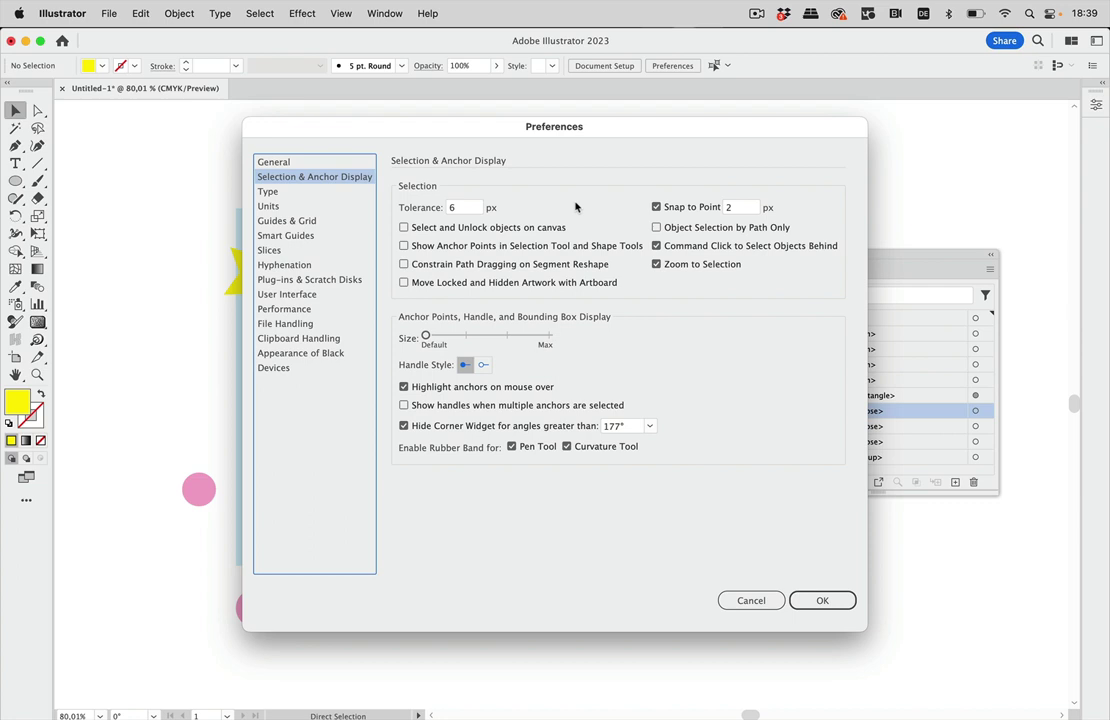
click(657, 228)
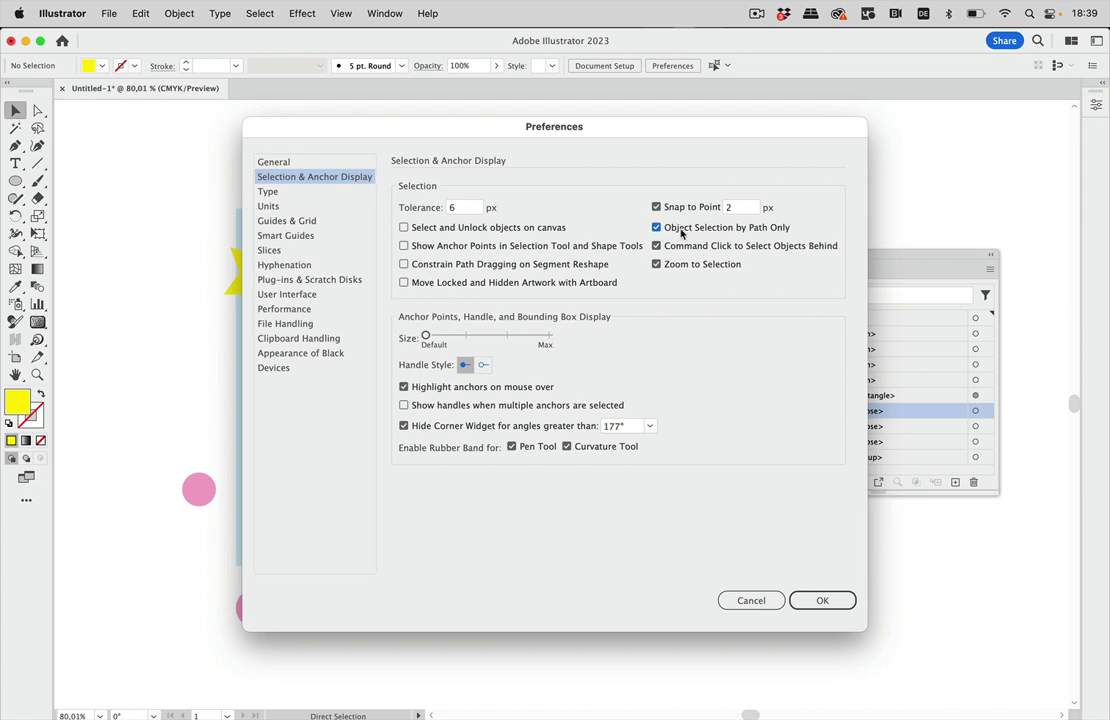
click(818, 600)
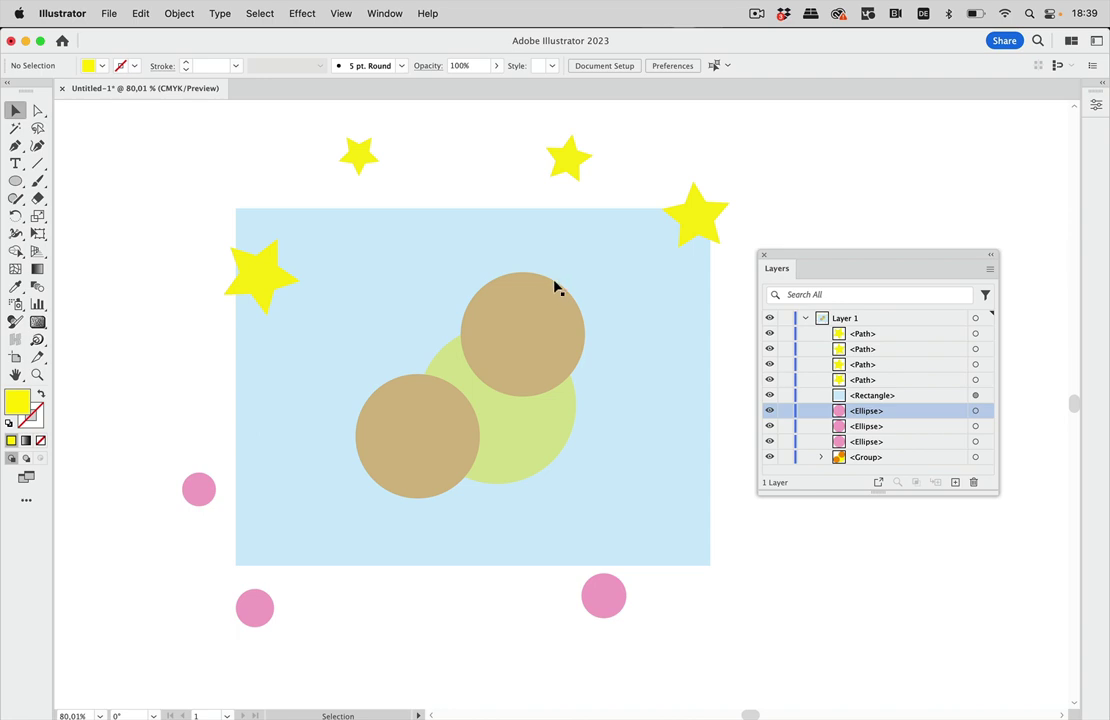
click(556, 287)
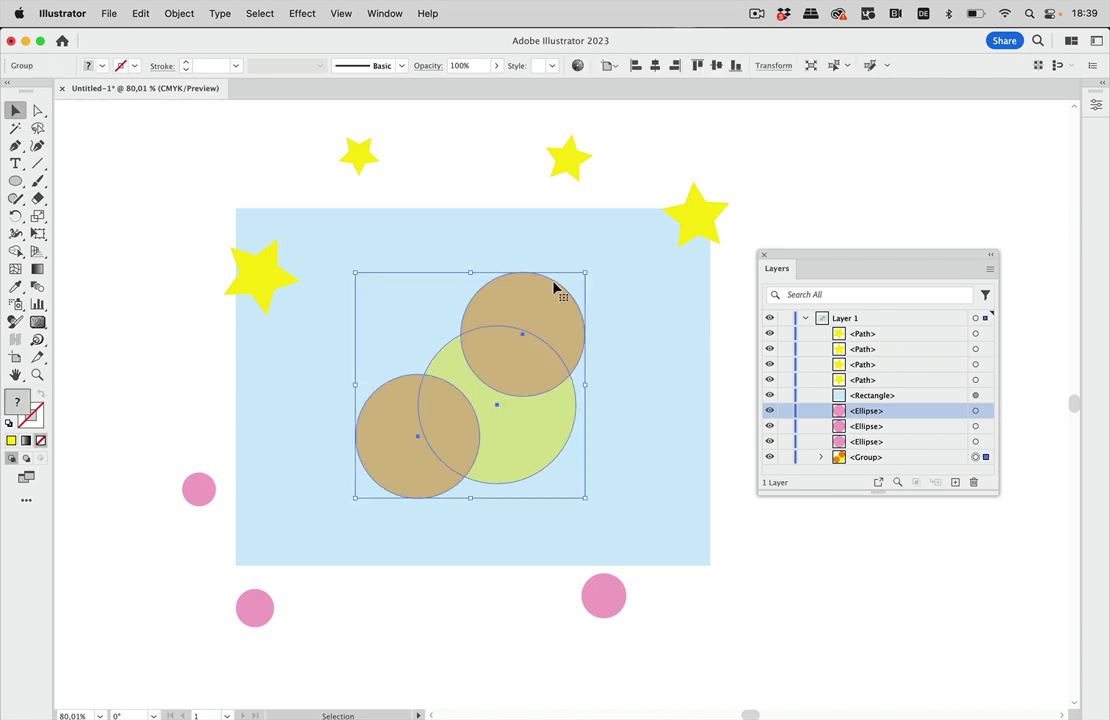
click(630, 162)
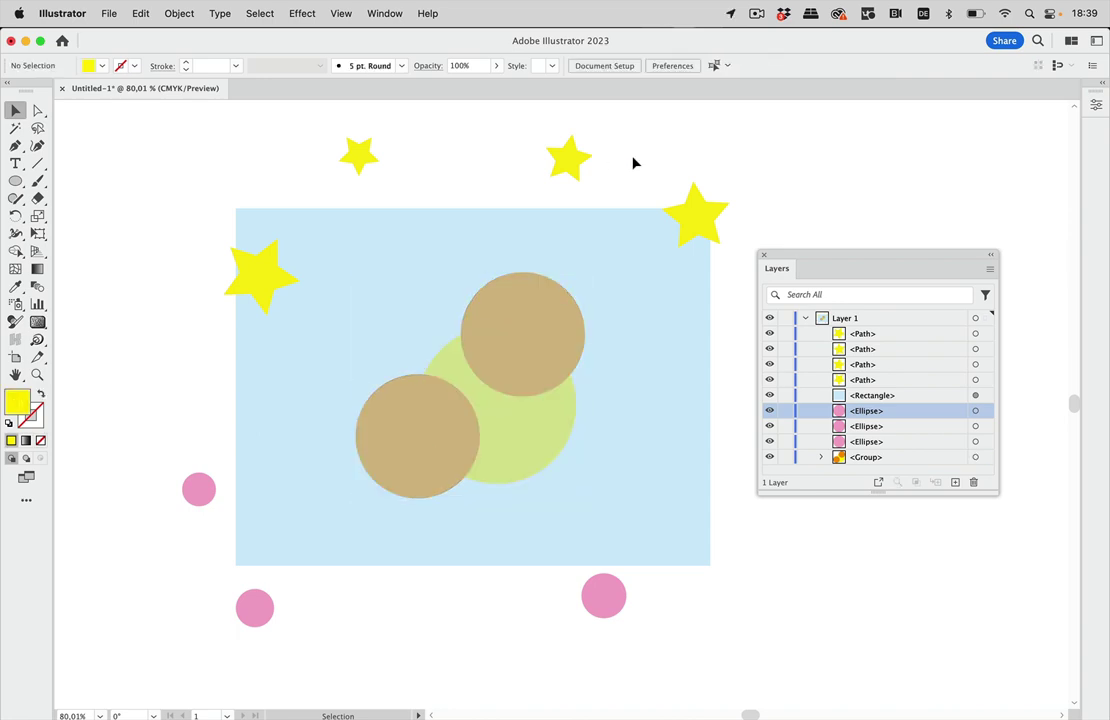
Toggle Smart Guides from the View menu, then test-select and deselect the circle group.
click(340, 13)
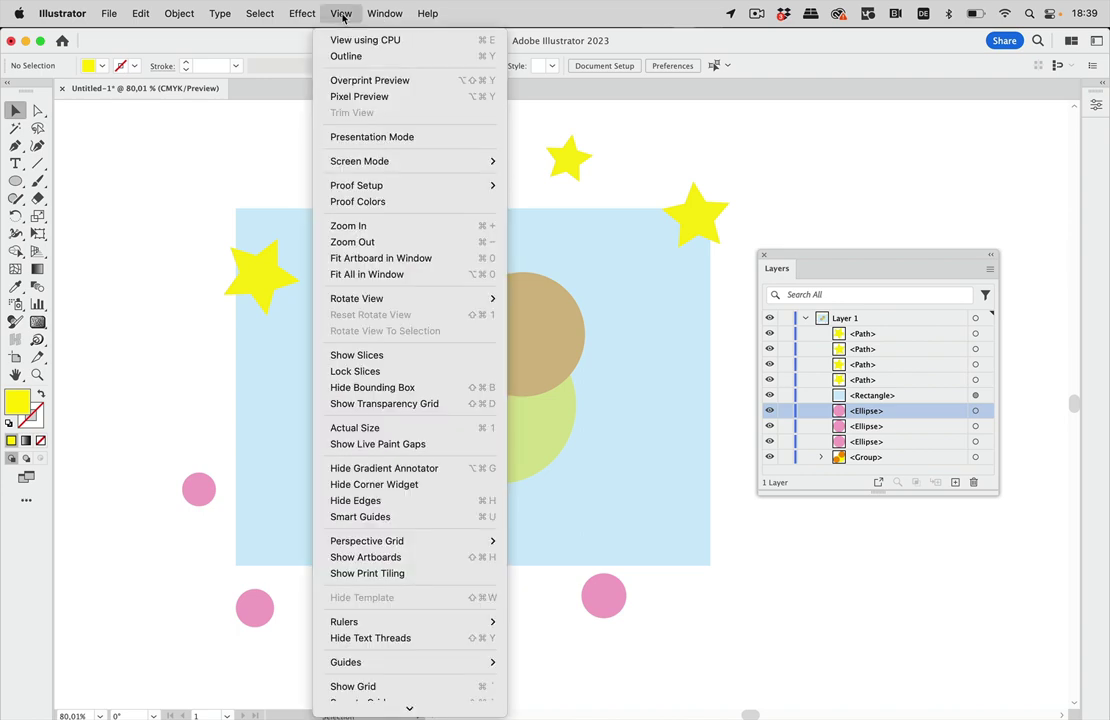
click(386, 516)
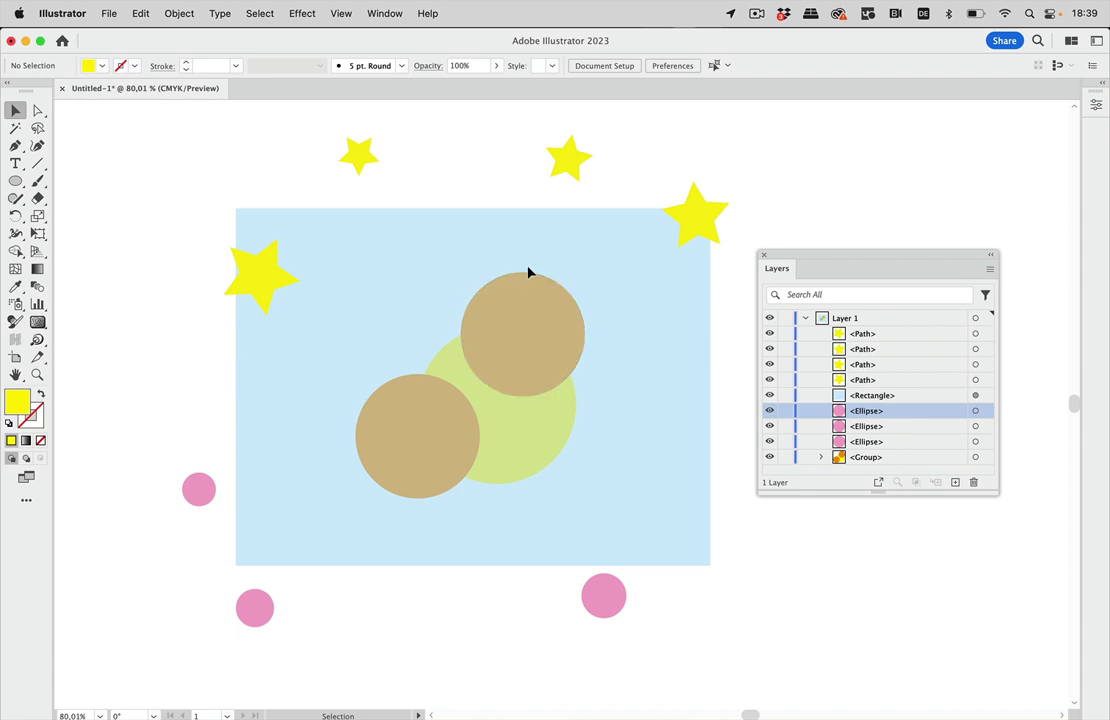
click(525, 279)
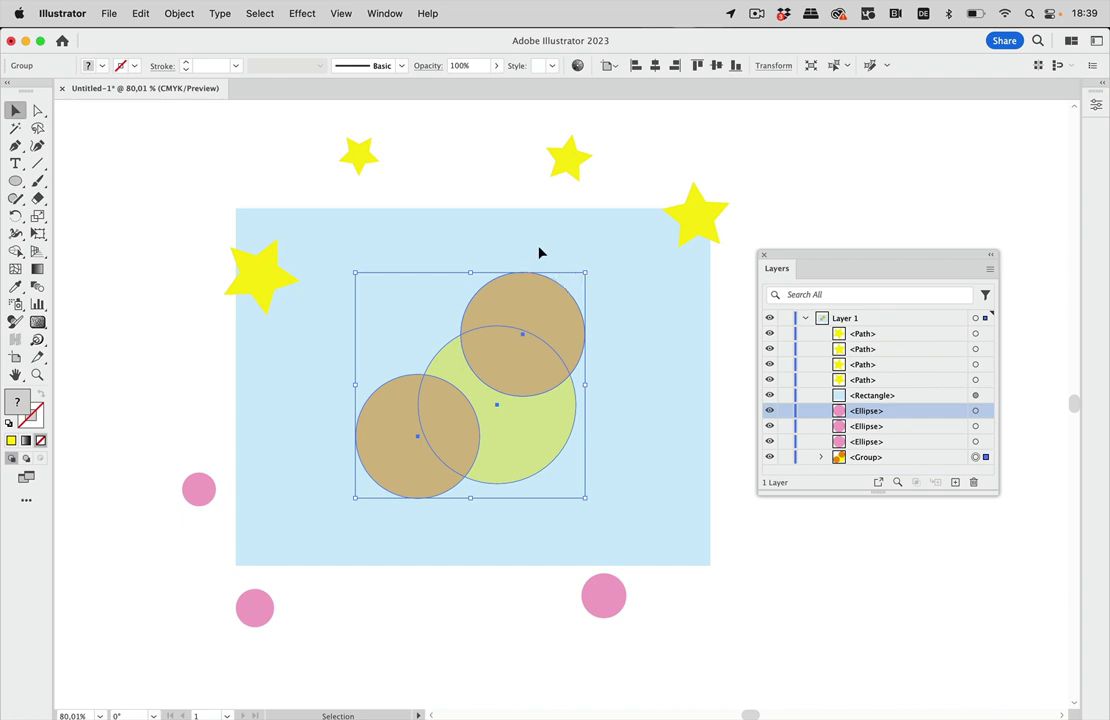
key(super+shift+a)
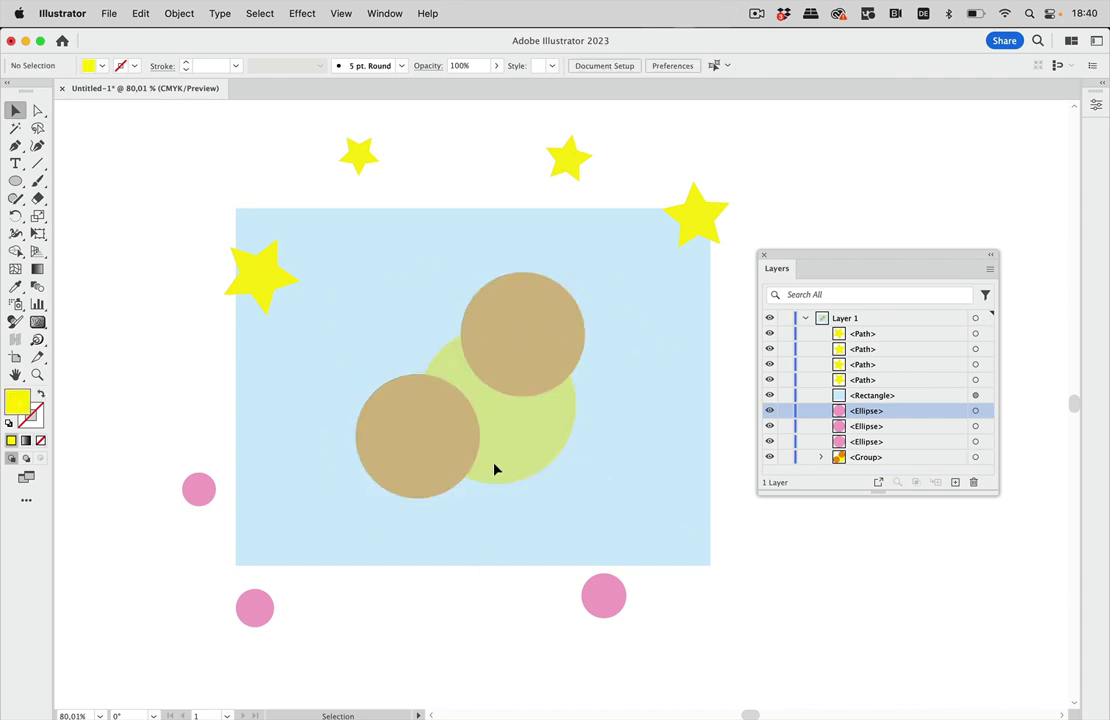
key(super+k)
click(352, 177)
click(657, 227)
click(822, 600)
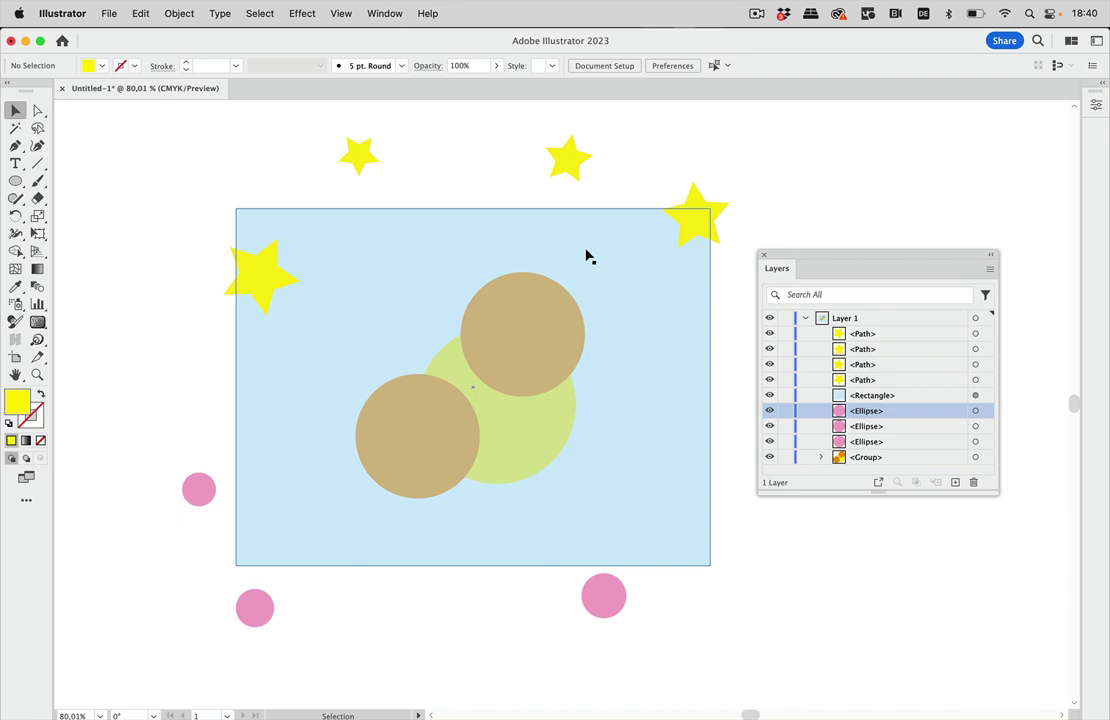
click(540, 314)
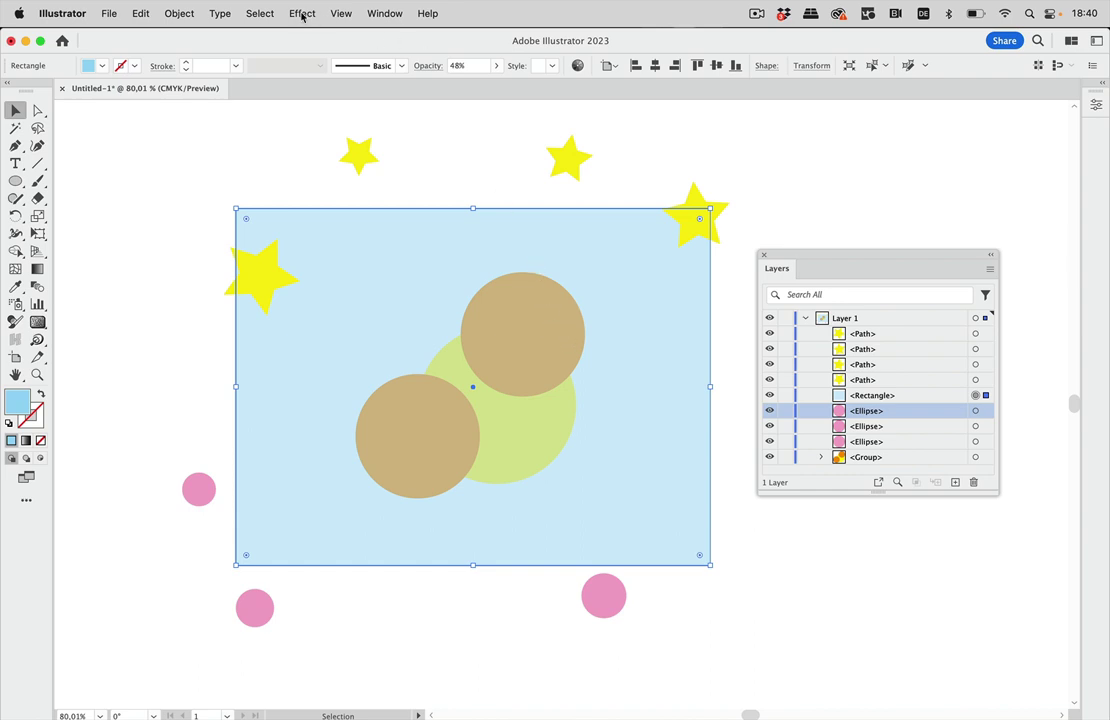
click(263, 14)
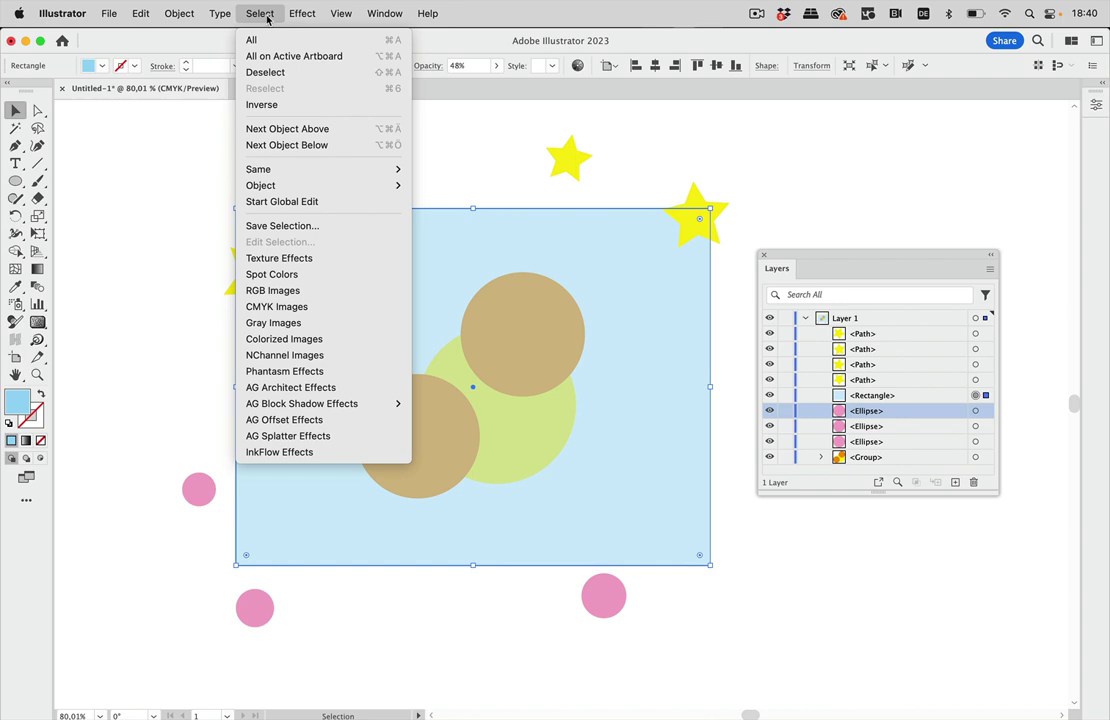
click(298, 148)
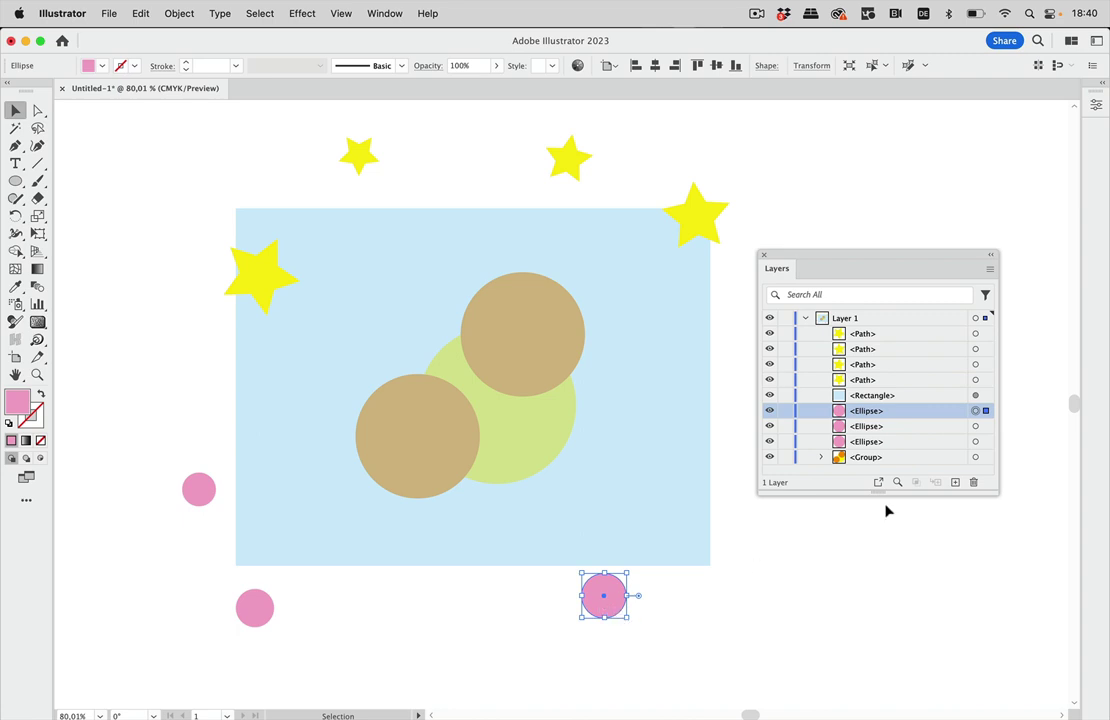
click(924, 398)
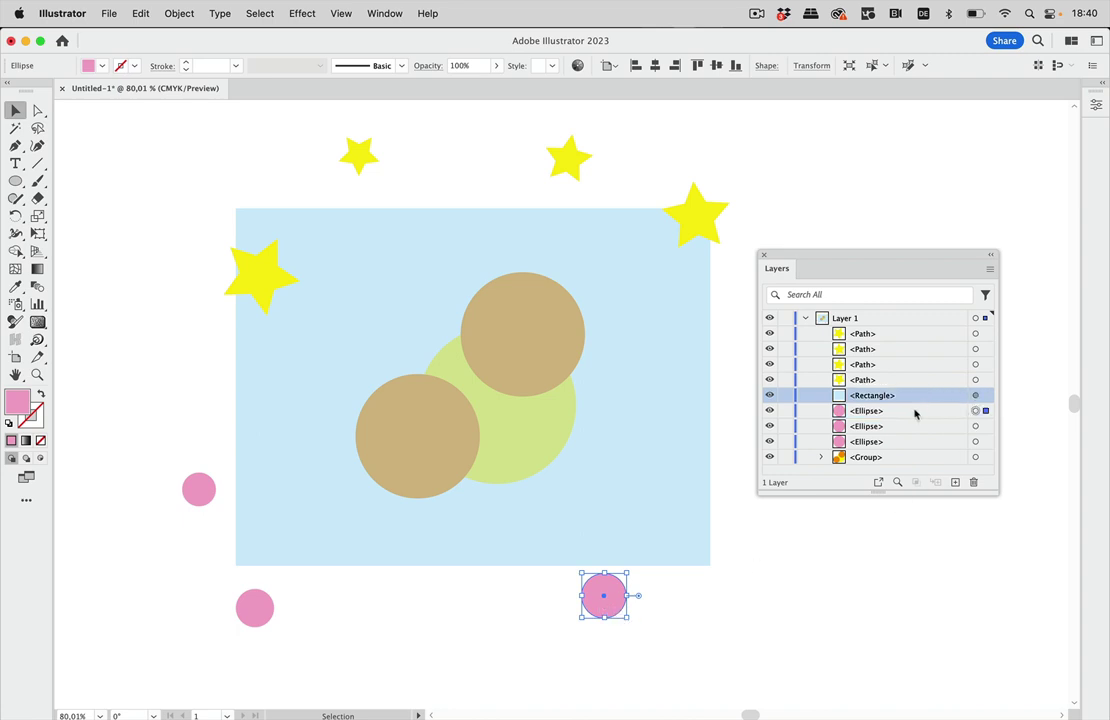
click(913, 411)
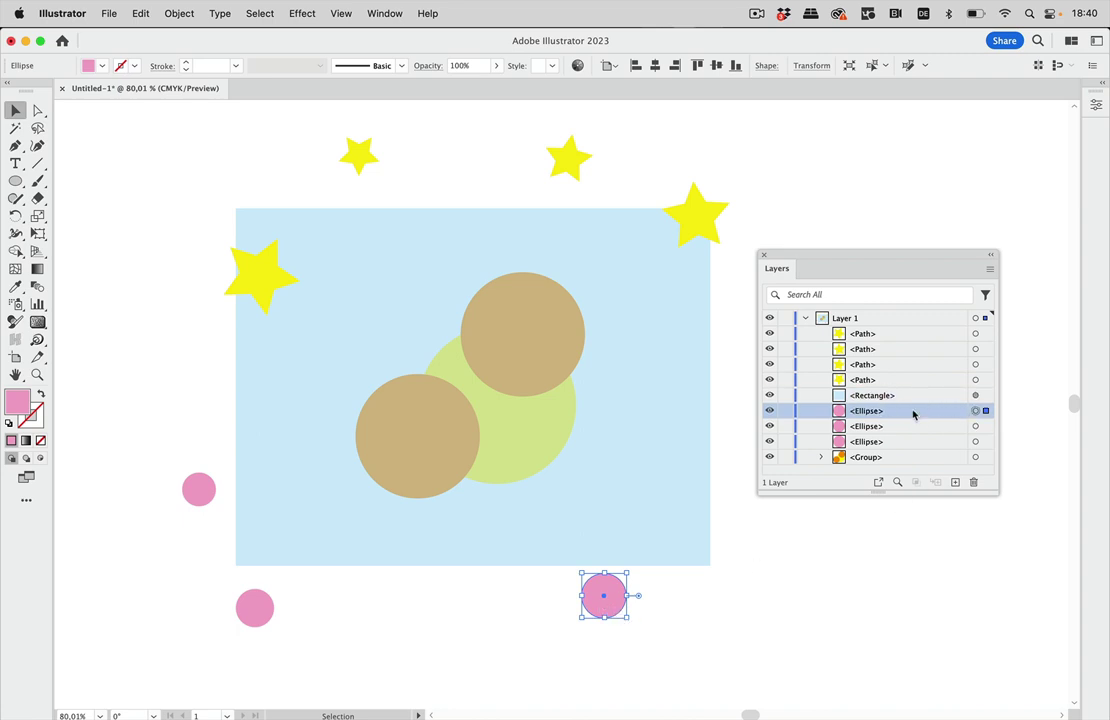
click(740, 377)
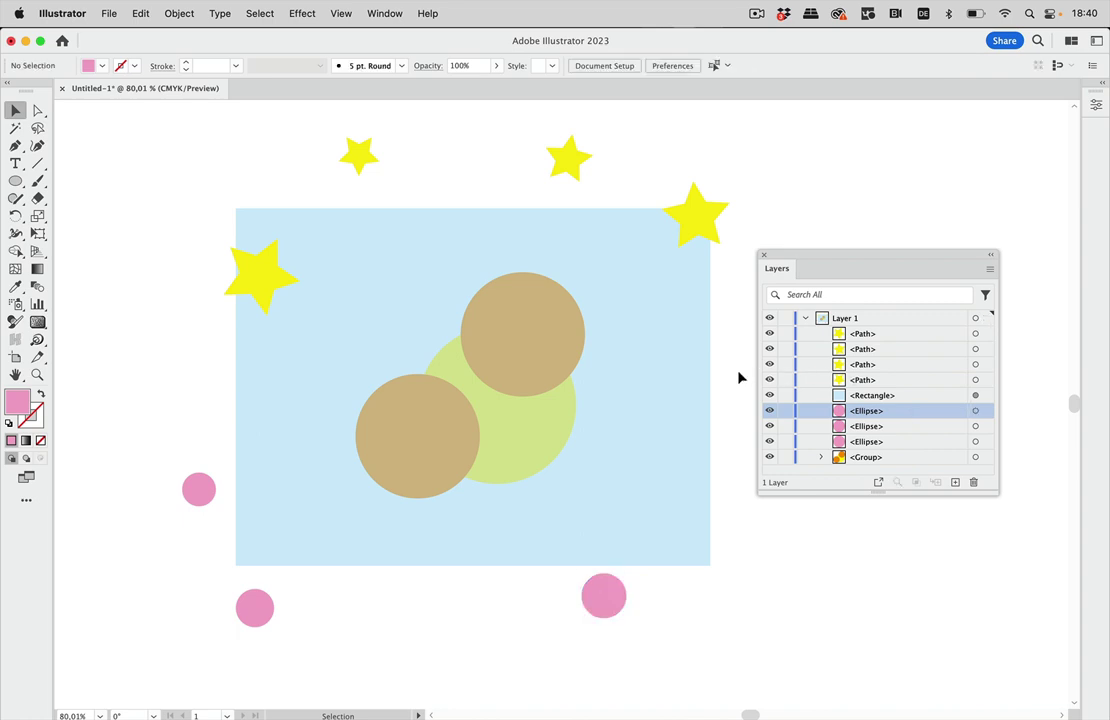
Select the circle group beneath the blue rectangle with Select > Next Object Below.
click(526, 431)
right_click(526, 431)
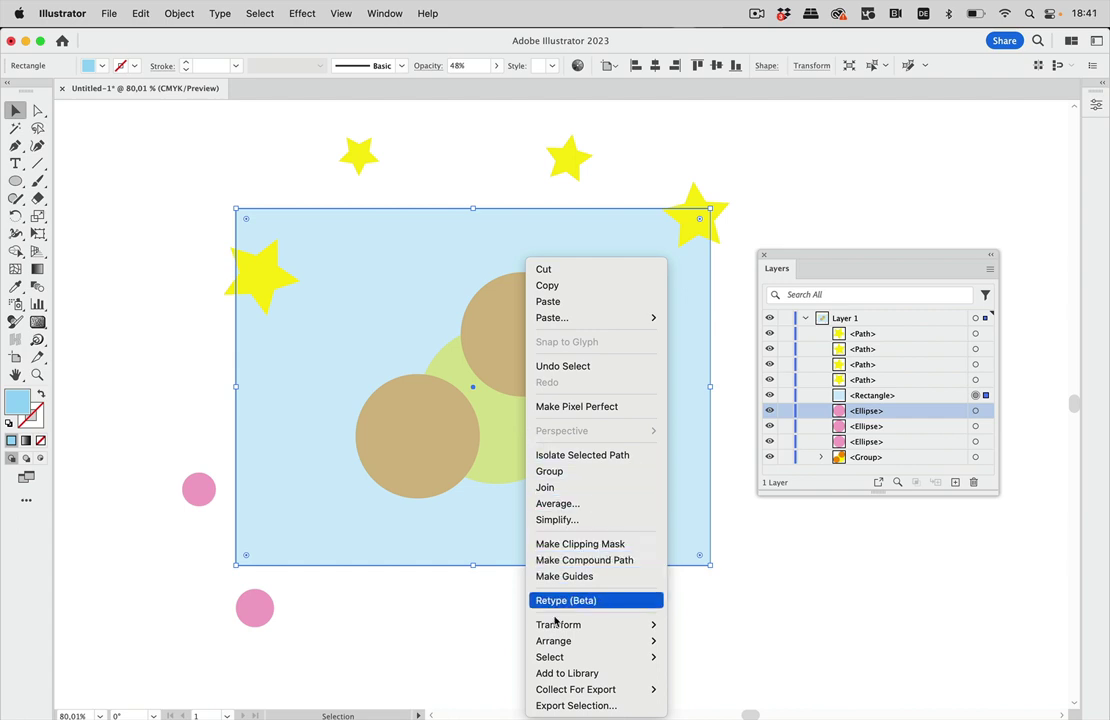
mouse_move(550, 657)
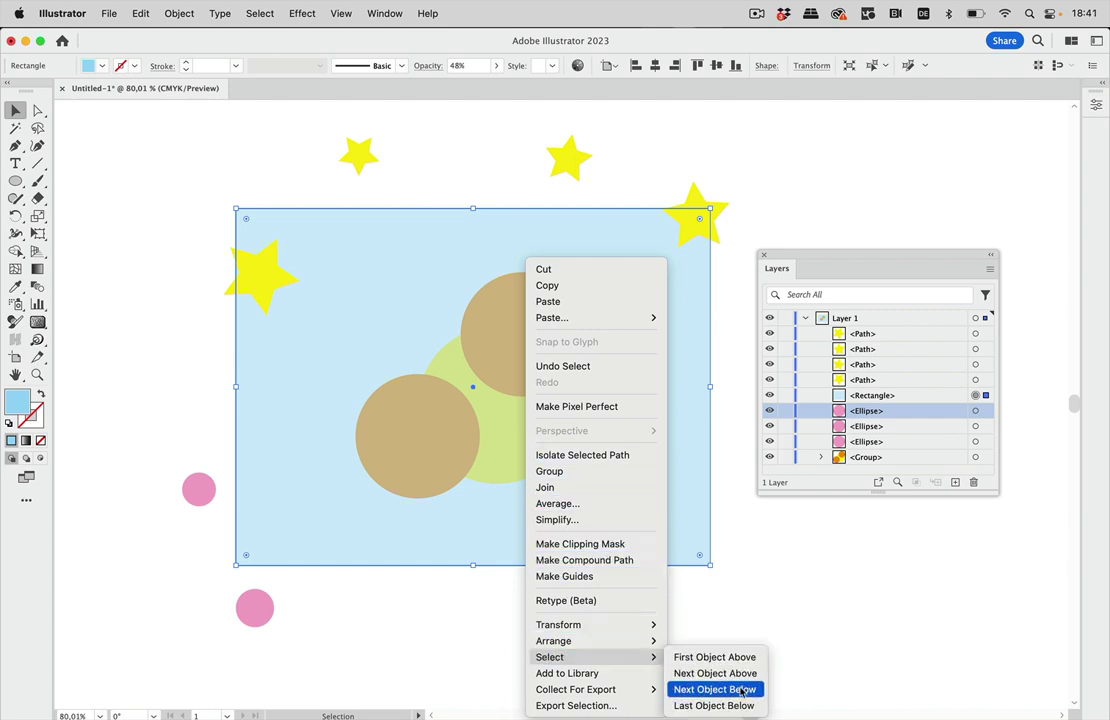
click(742, 690)
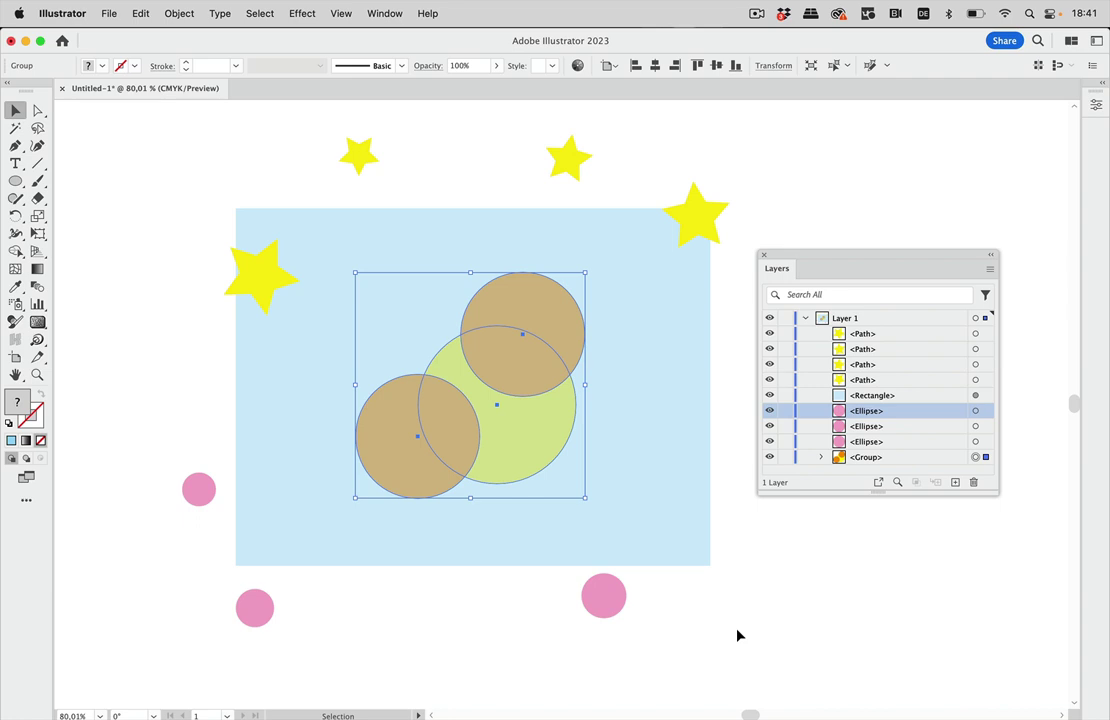
click(258, 13)
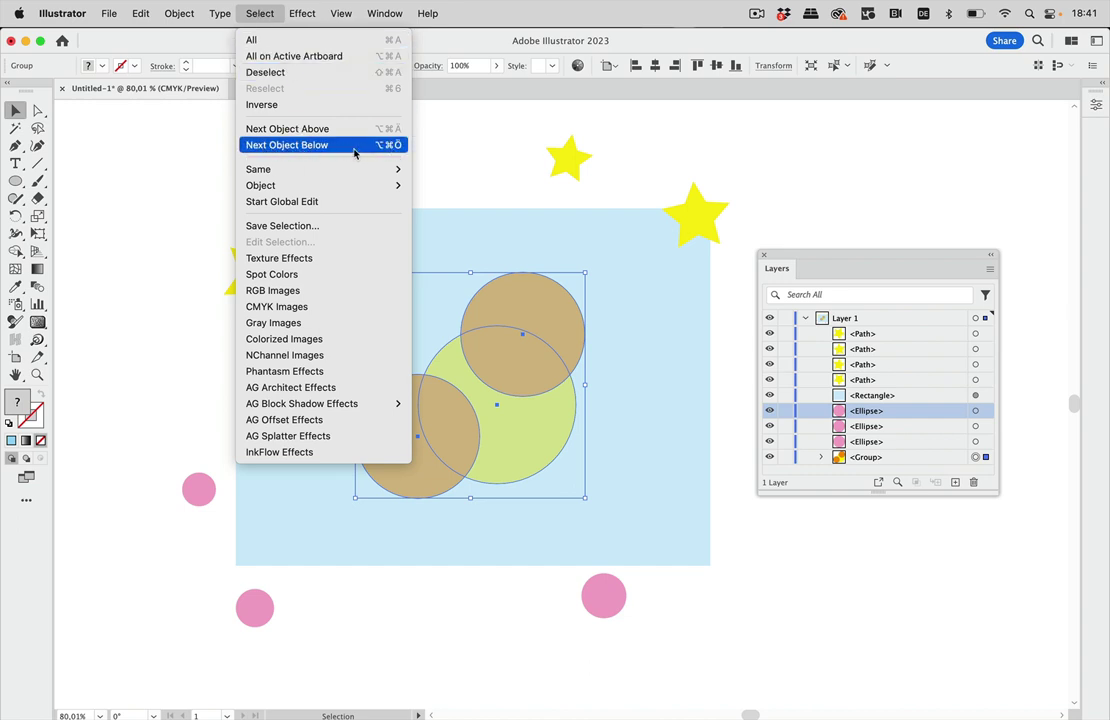
click(272, 12)
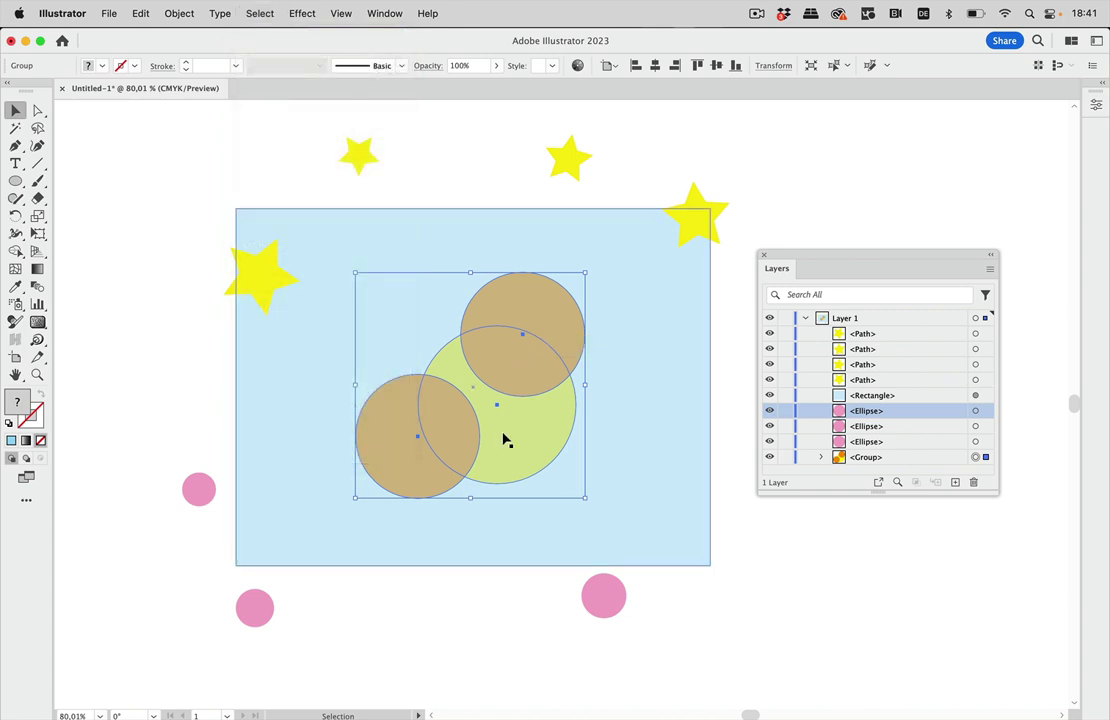
Use Direct Selection (A) to click through the rectangle to the yellow circle, then return to Selection (V).
click(488, 177)
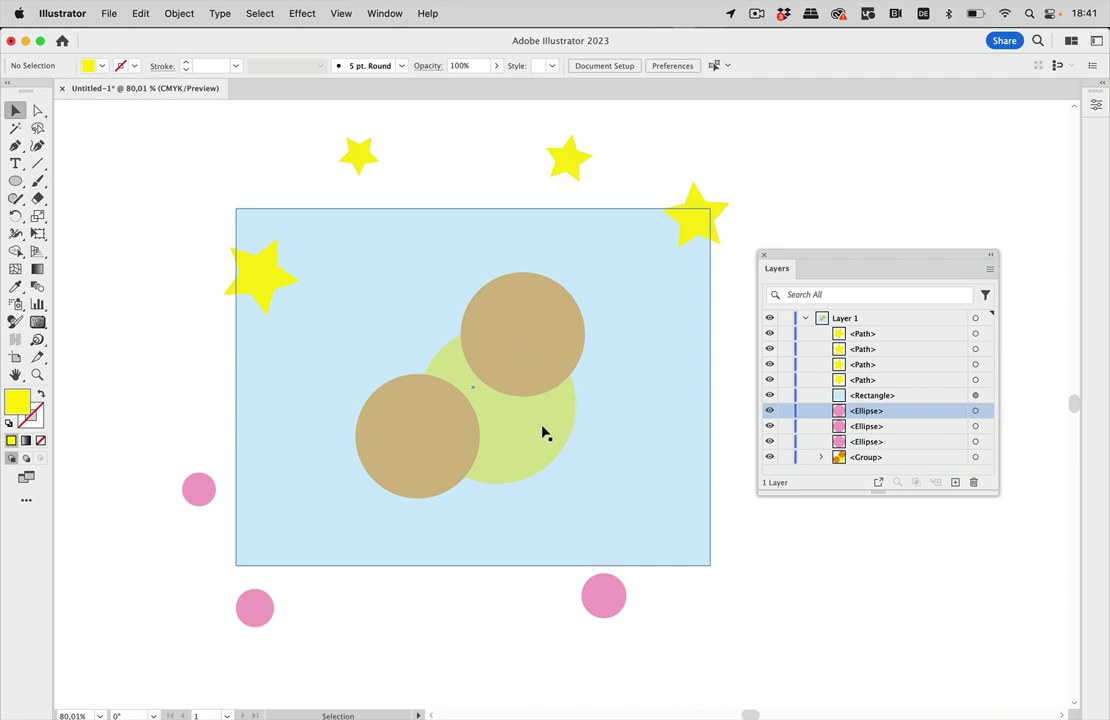
key(a)
click(527, 431)
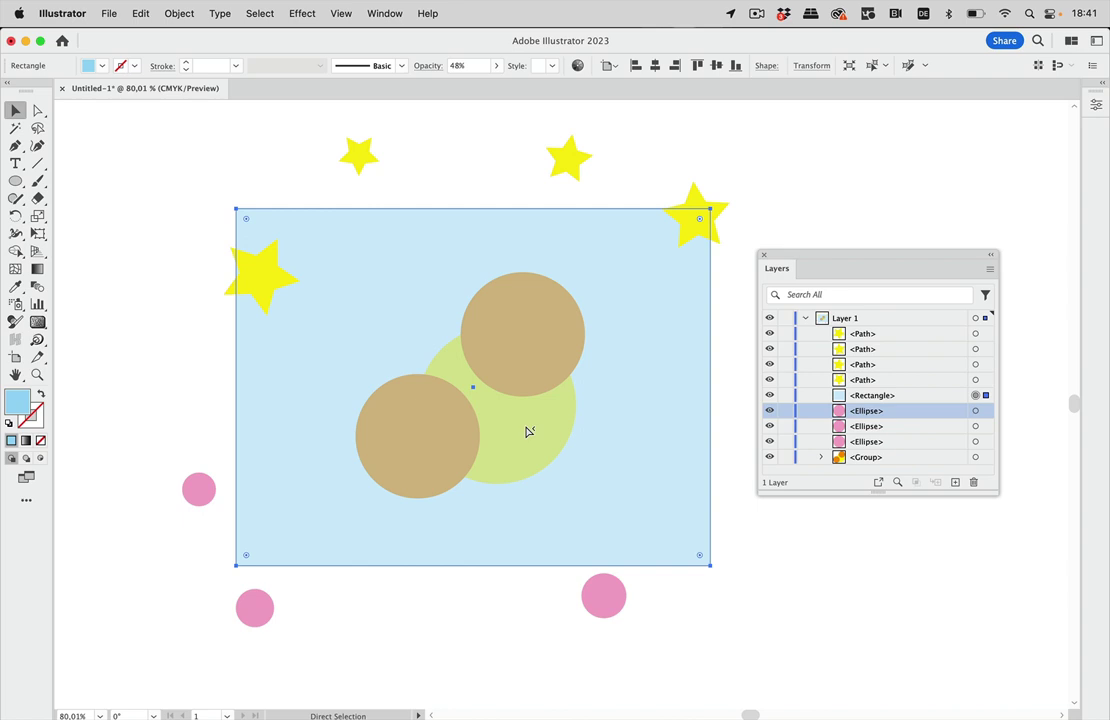
click(528, 431)
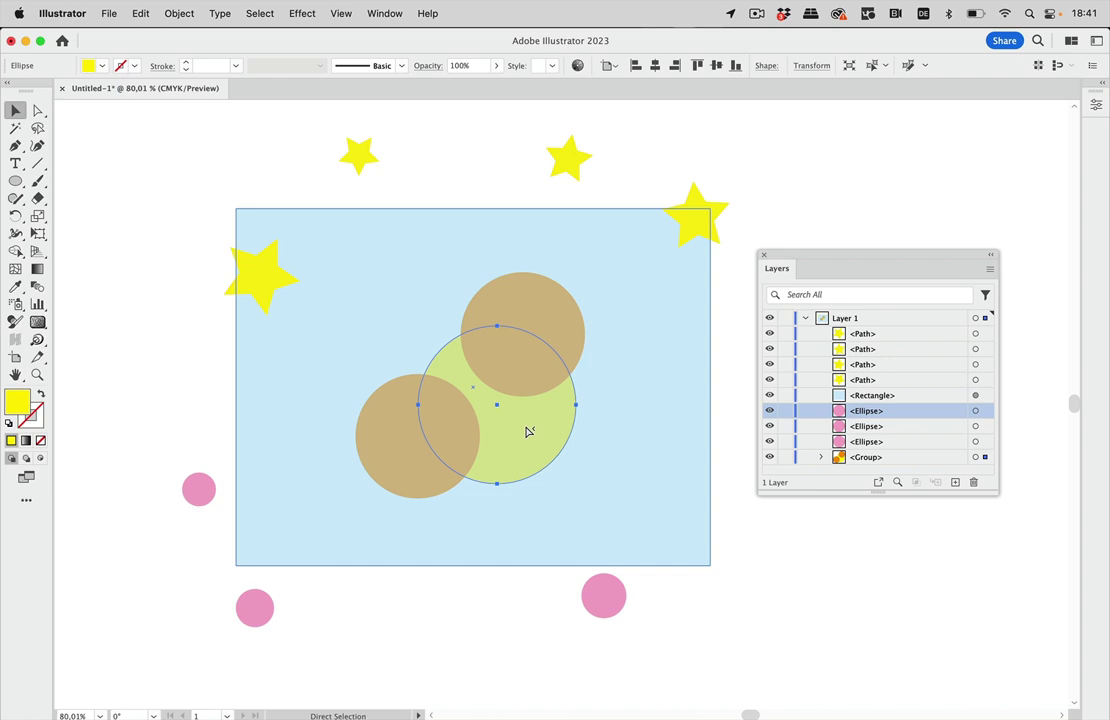
key(v)
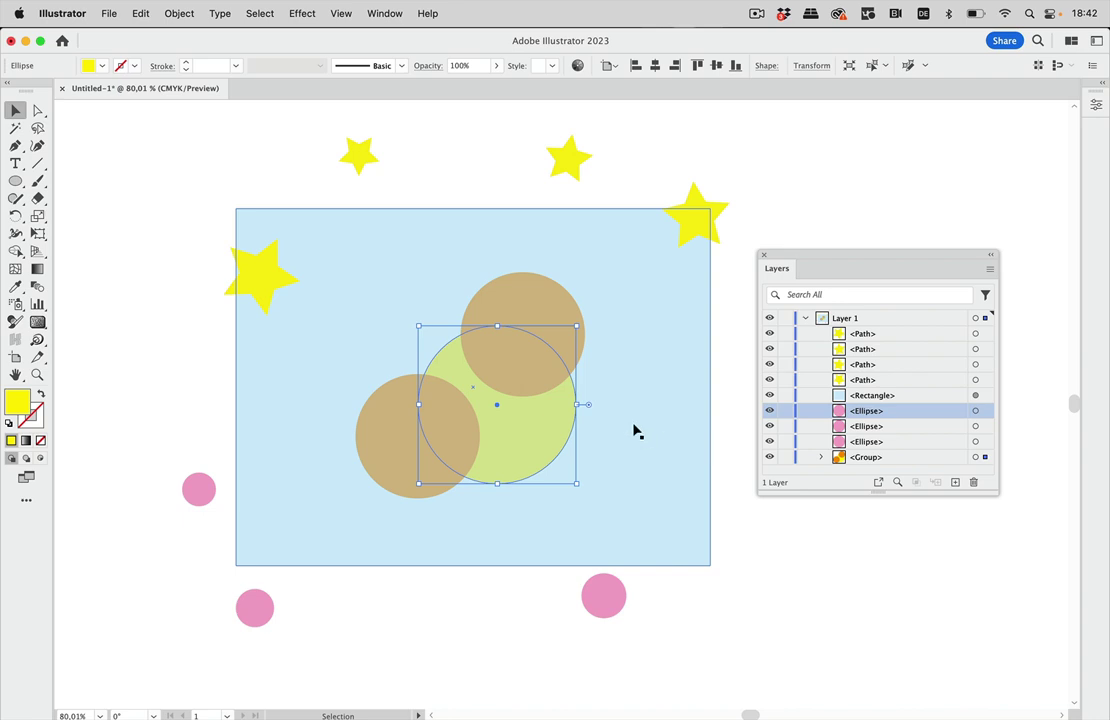
right_click(538, 436)
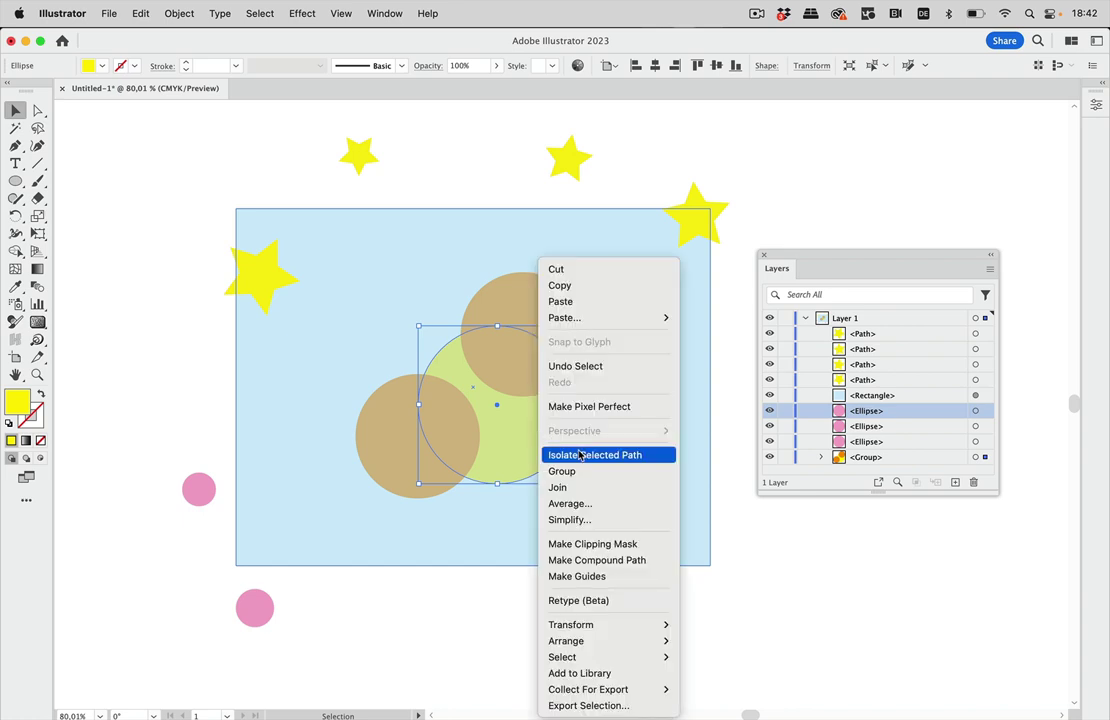
click(553, 455)
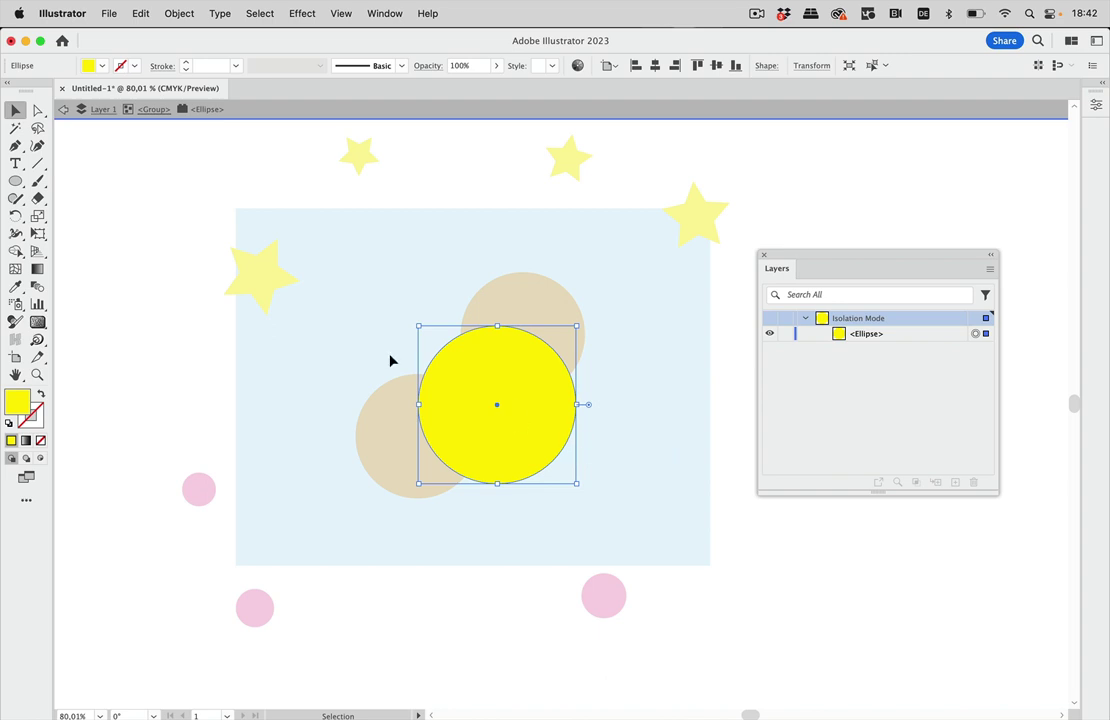
click(155, 109)
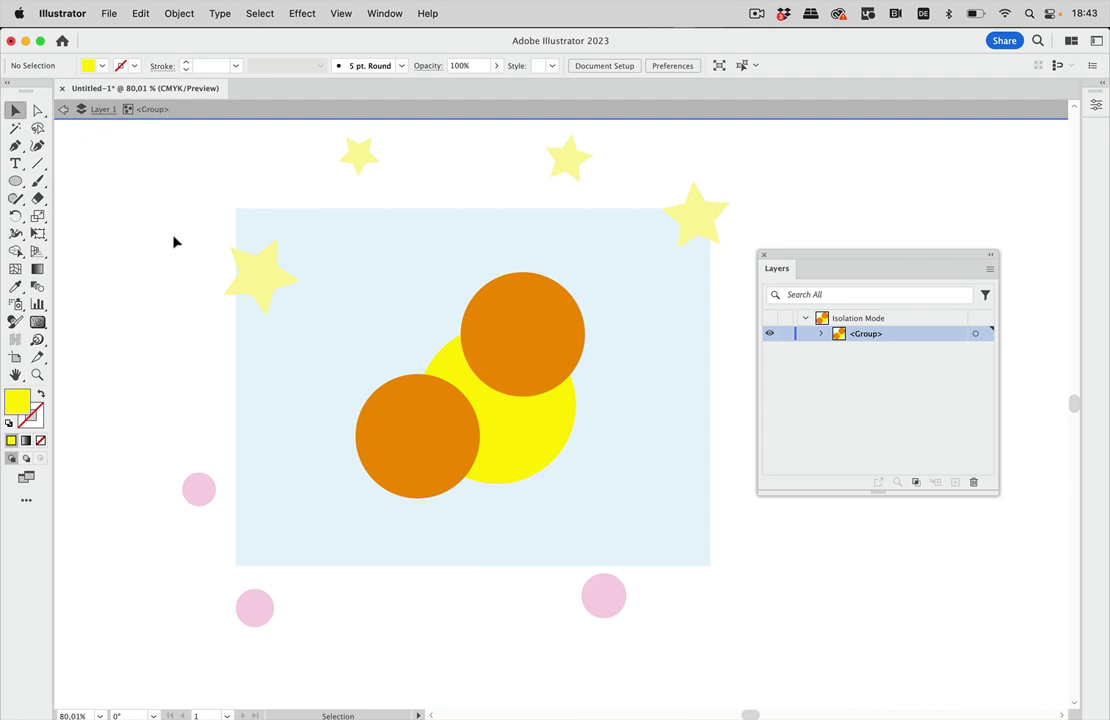
Exit isolation mode and select the circle group with Next Object Below from the rectangle.
double_click(173, 371)
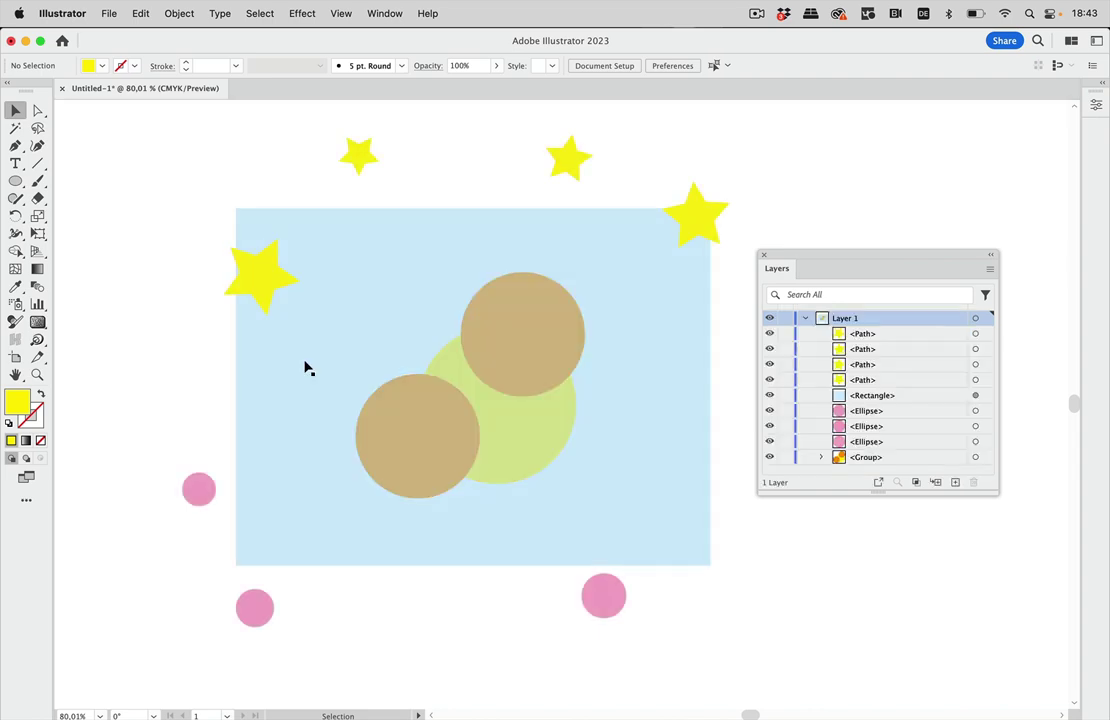
click(540, 428)
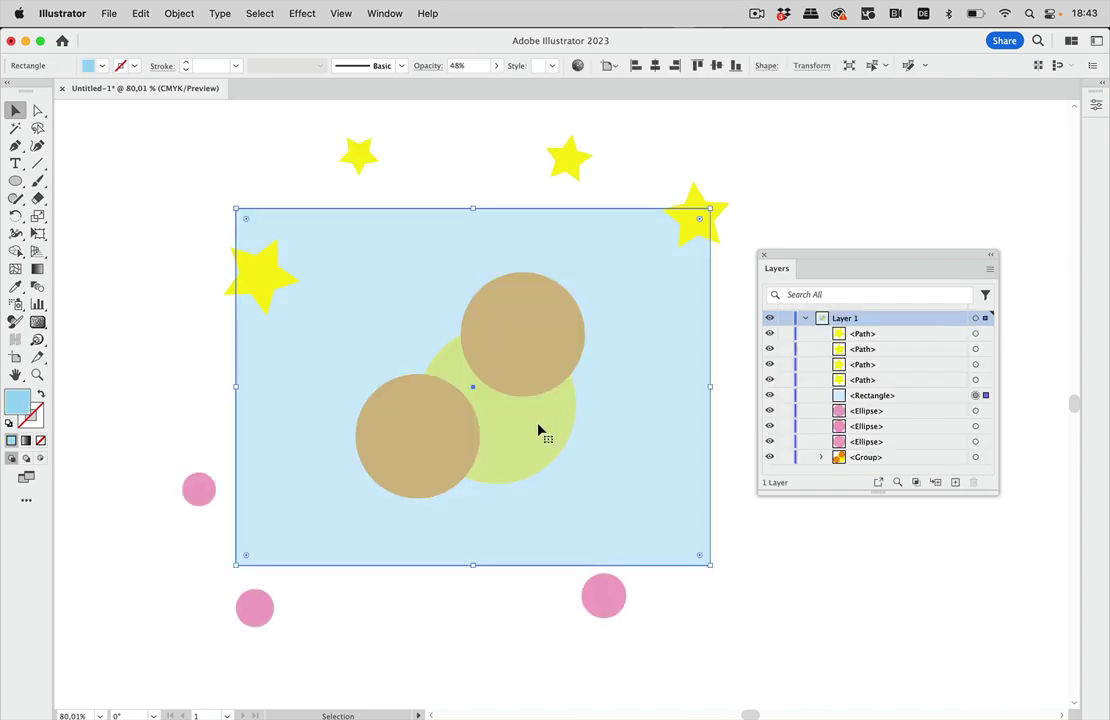
right_click(538, 428)
click(517, 422)
right_click(533, 431)
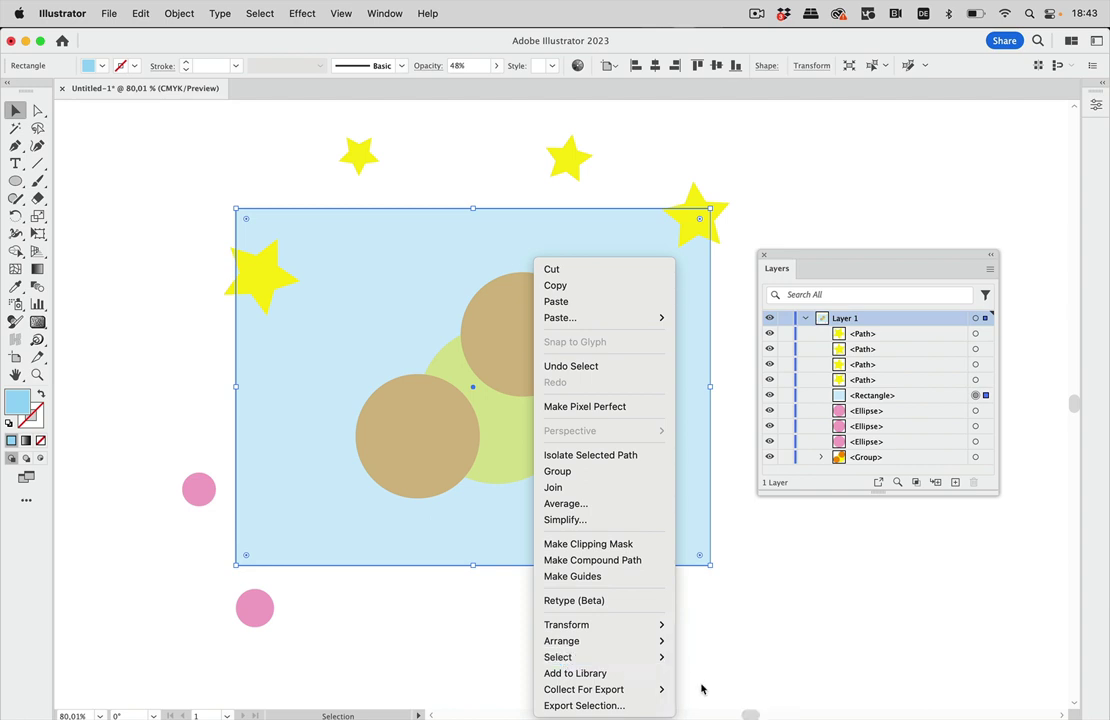
mouse_move(600, 657)
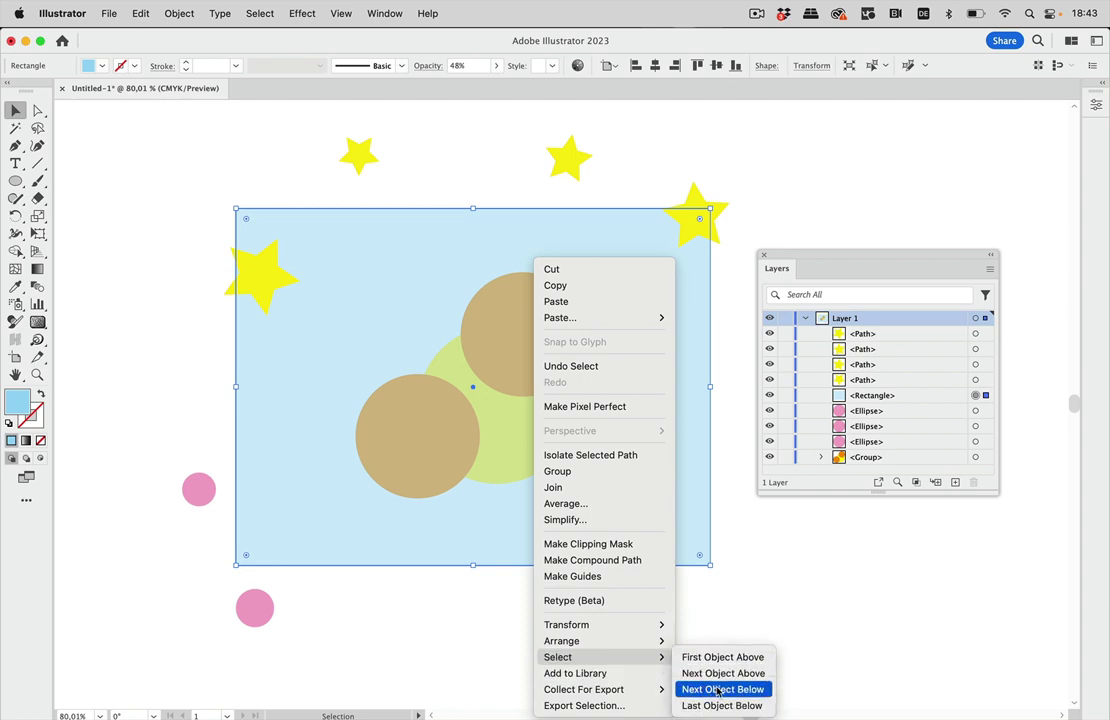
click(716, 690)
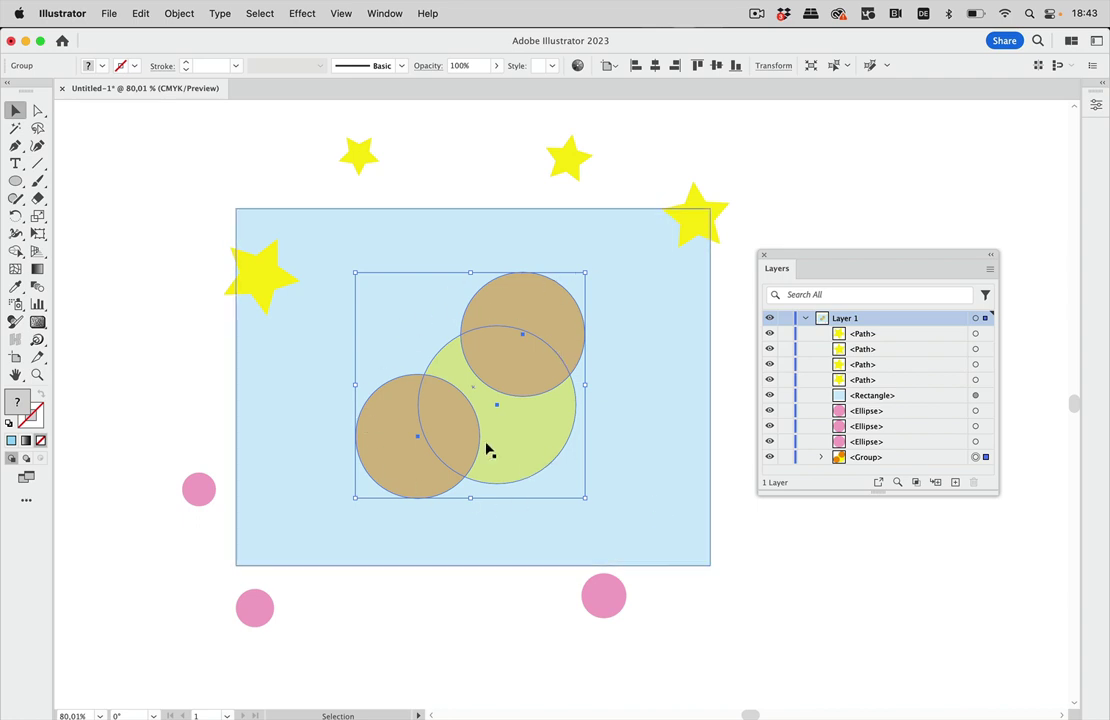
Deselect, then click the rectangle and the yellow circle beneath it to select the circle alone.
click(195, 368)
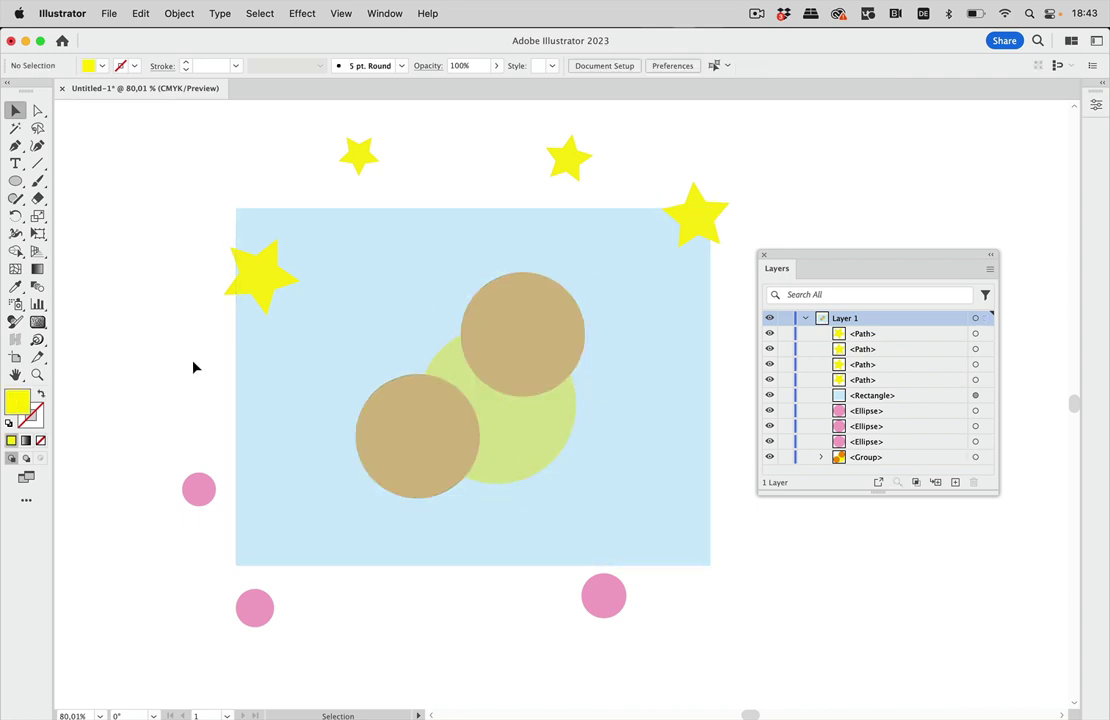
click(528, 438)
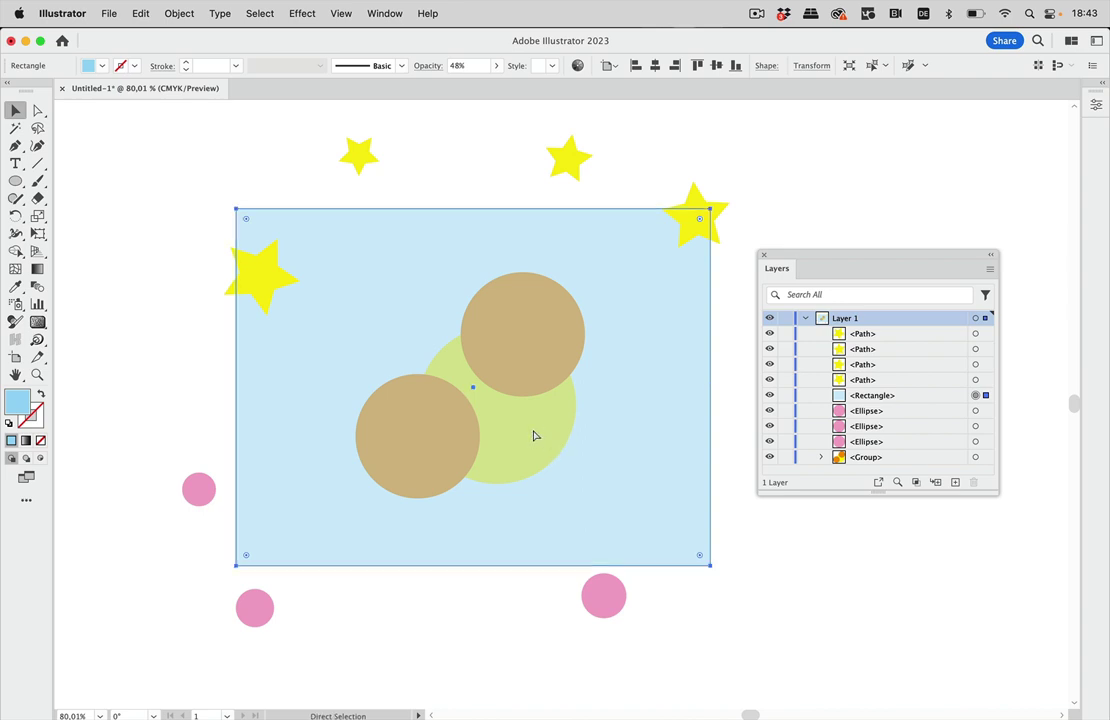
super+click(536, 434)
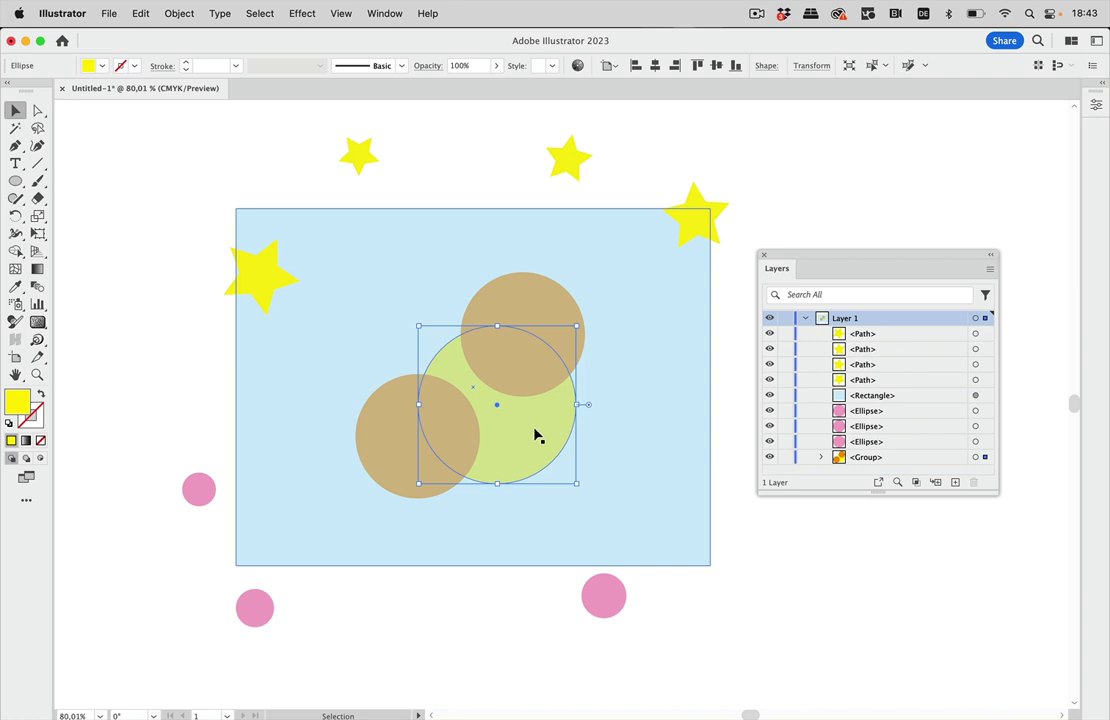
Hide the blue rectangle using Object > Hide > All Artwork Above.
click(182, 13)
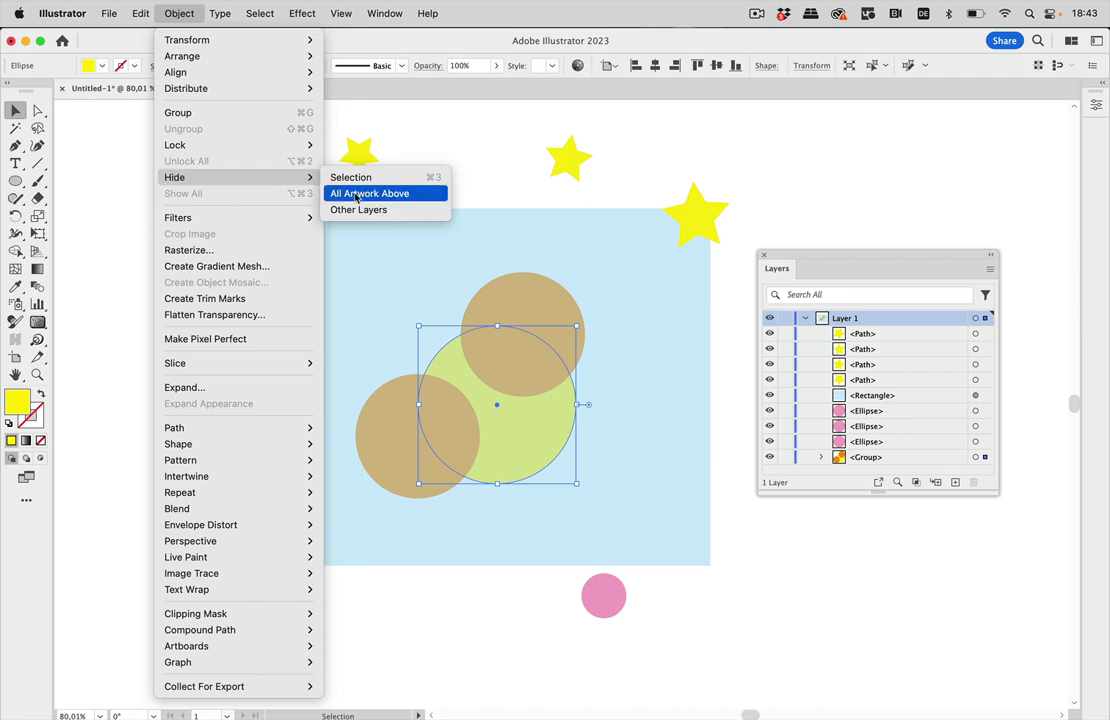
mouse_move(175, 177)
click(360, 195)
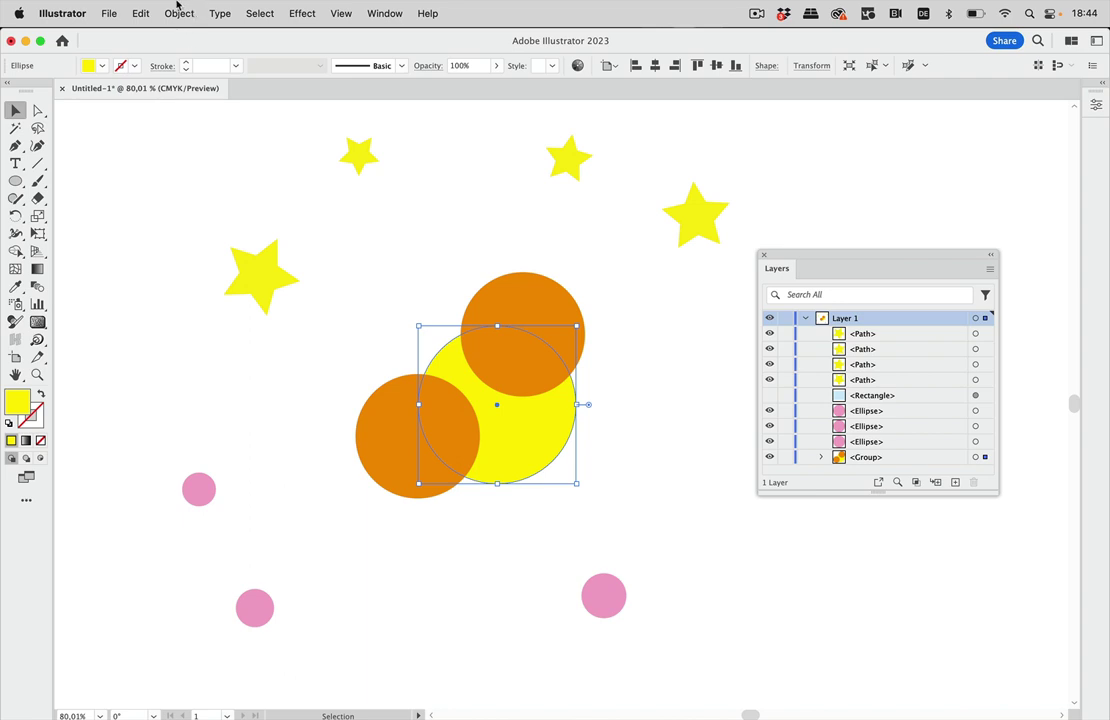
Open the Object menu to reach Show All.
click(182, 13)
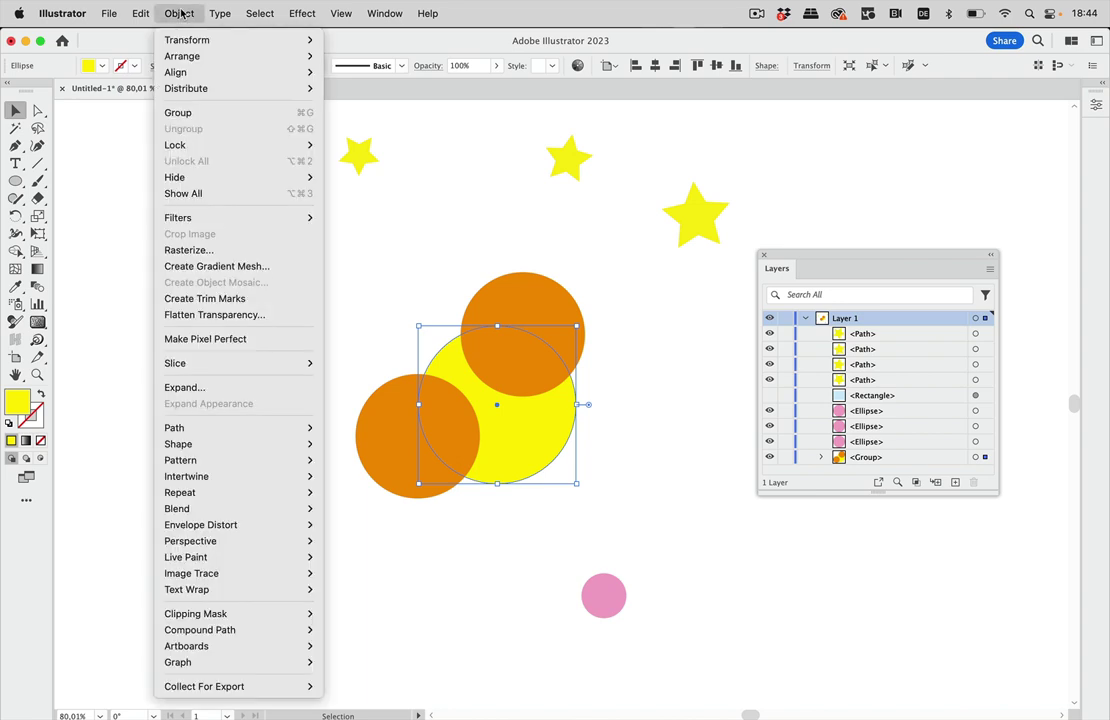